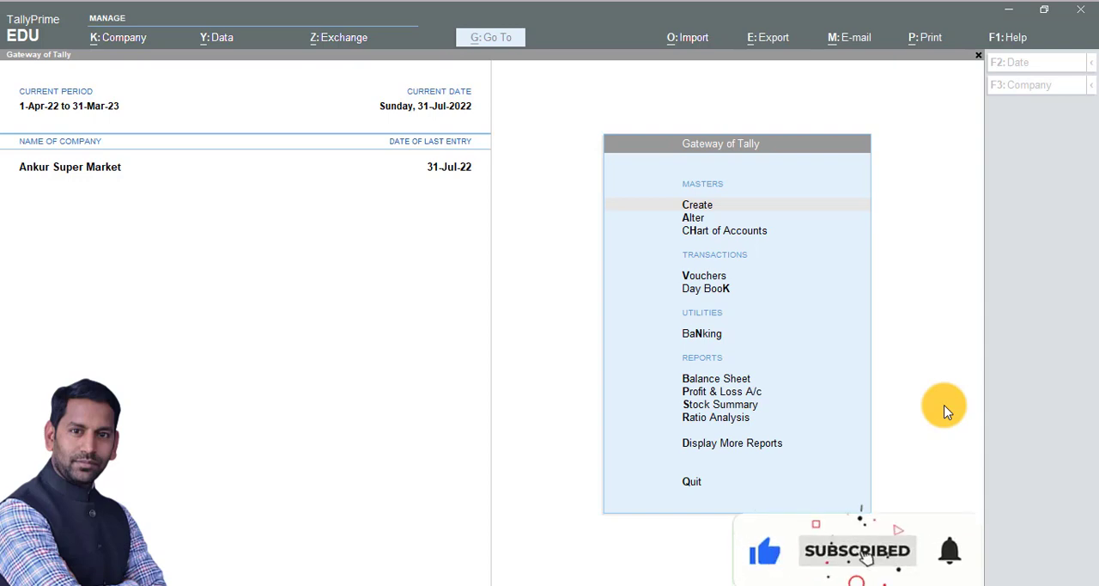
Step: Open a new payment voucher for Ankur Super Market
{"action": "left_click", "coordinate": [893, 367]}
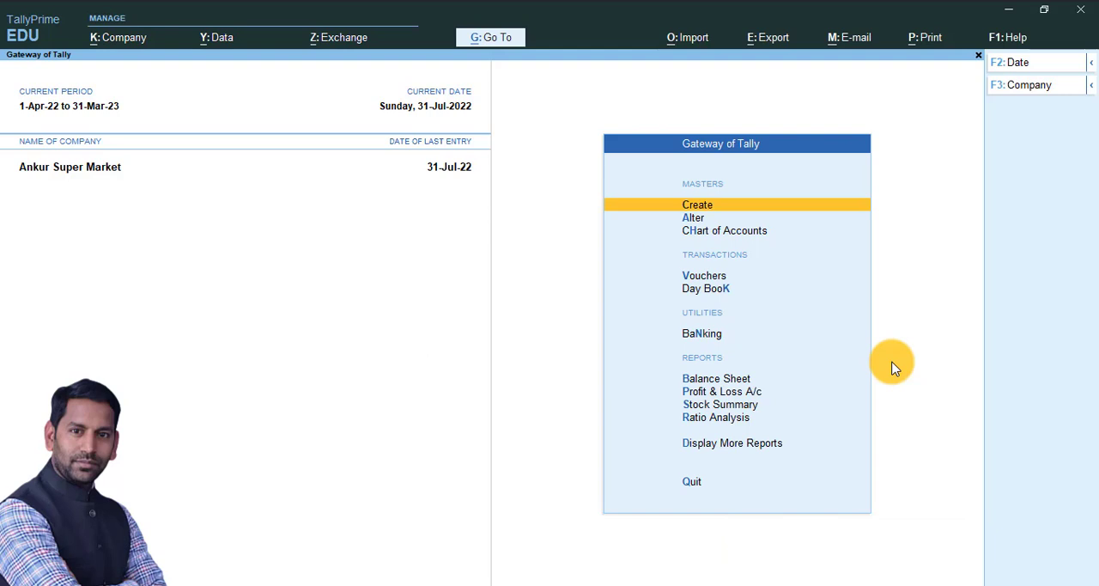
{"action": "key", "text": "Down"}
{"action": "key", "text": "Down"}
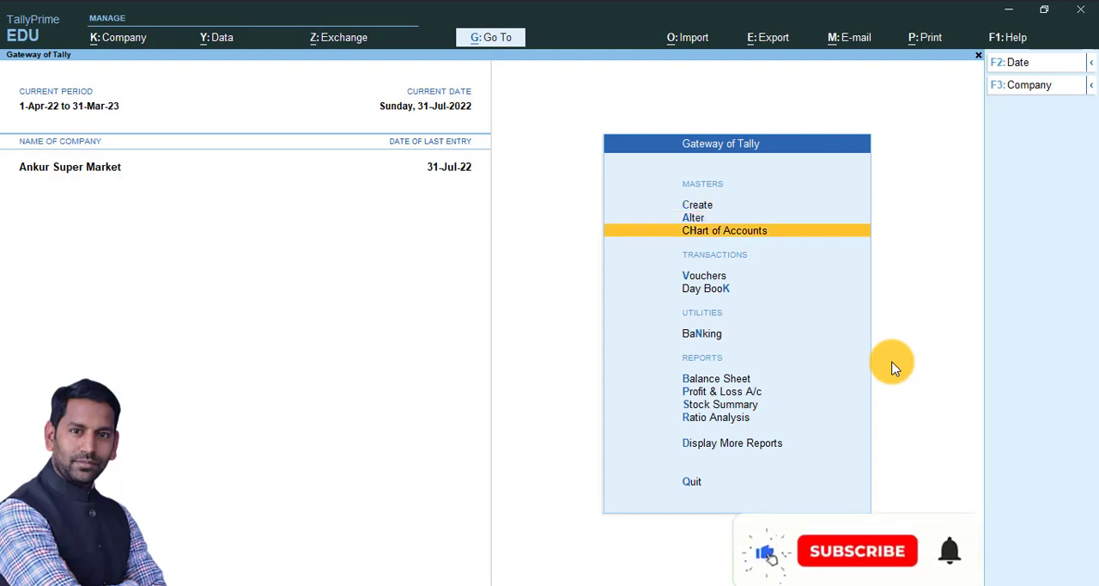
{"action": "key", "text": "Down"}
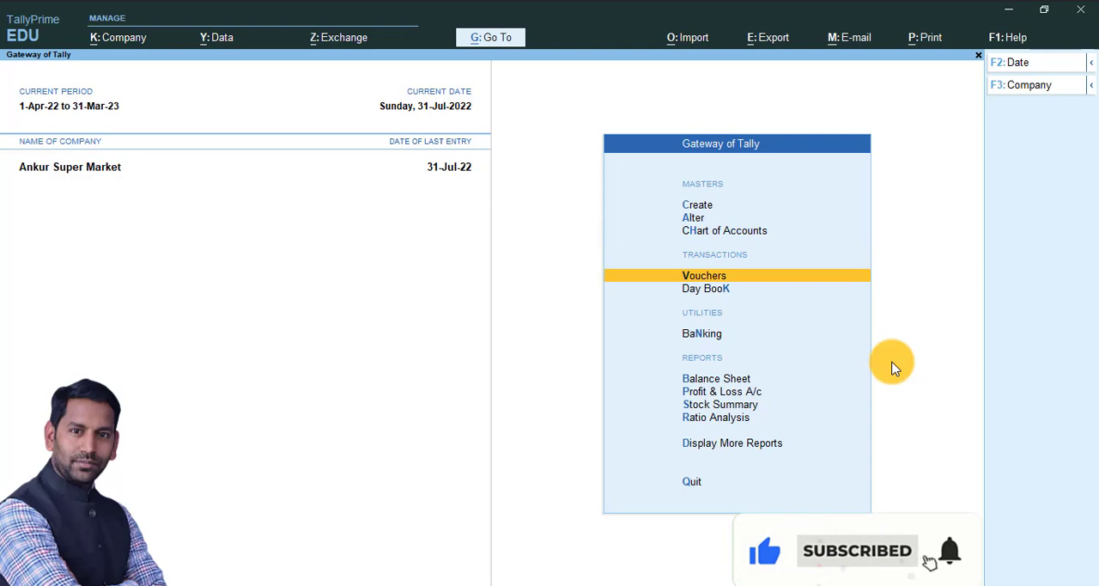
{"action": "key", "text": "Return"}
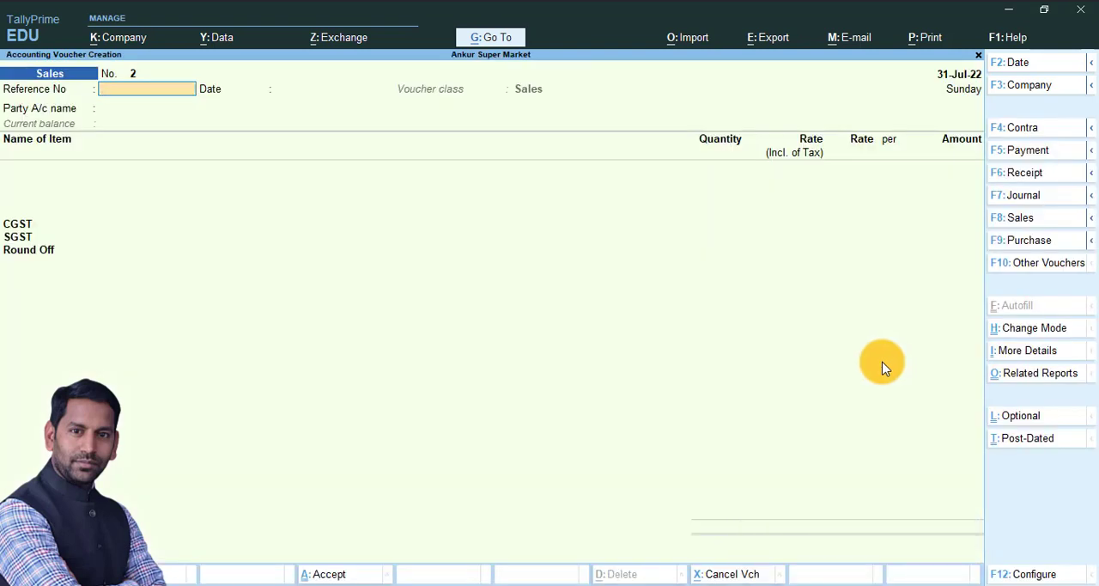
{"action": "key", "text": "F5"}
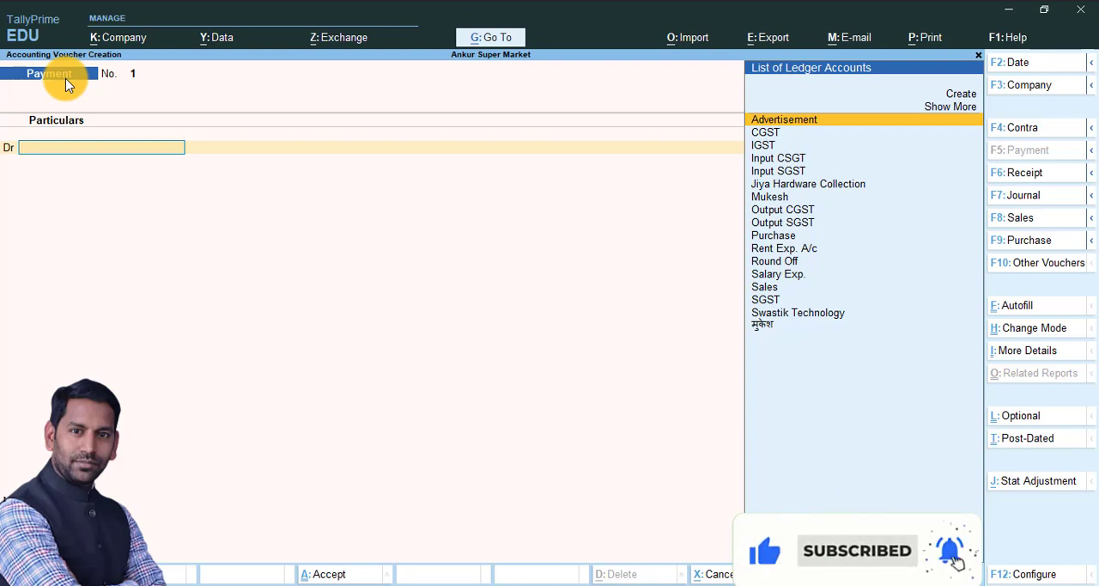
Step: Debit the Salary Exp. ledger with 12000 in the payment voucher
{"action": "type", "text": "Sa"}
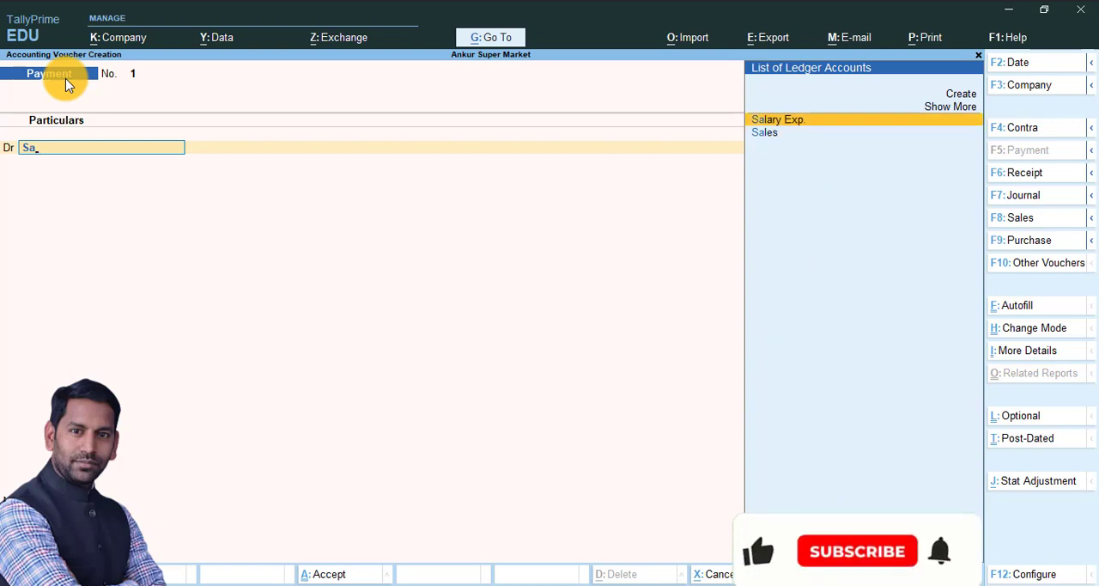
{"action": "key", "text": "Return"}
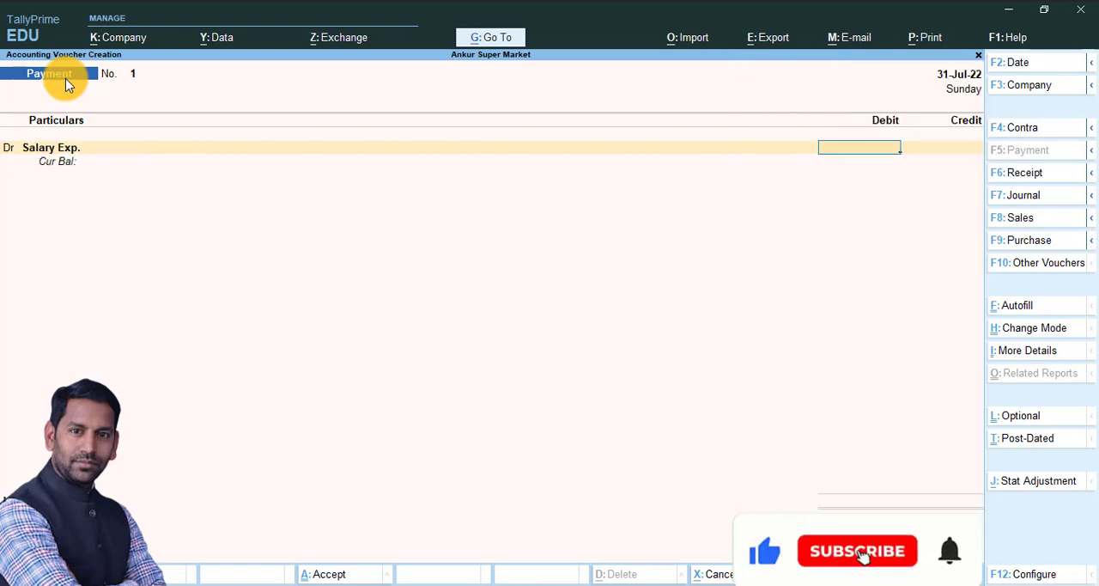
{"action": "type", "text": "12000"}
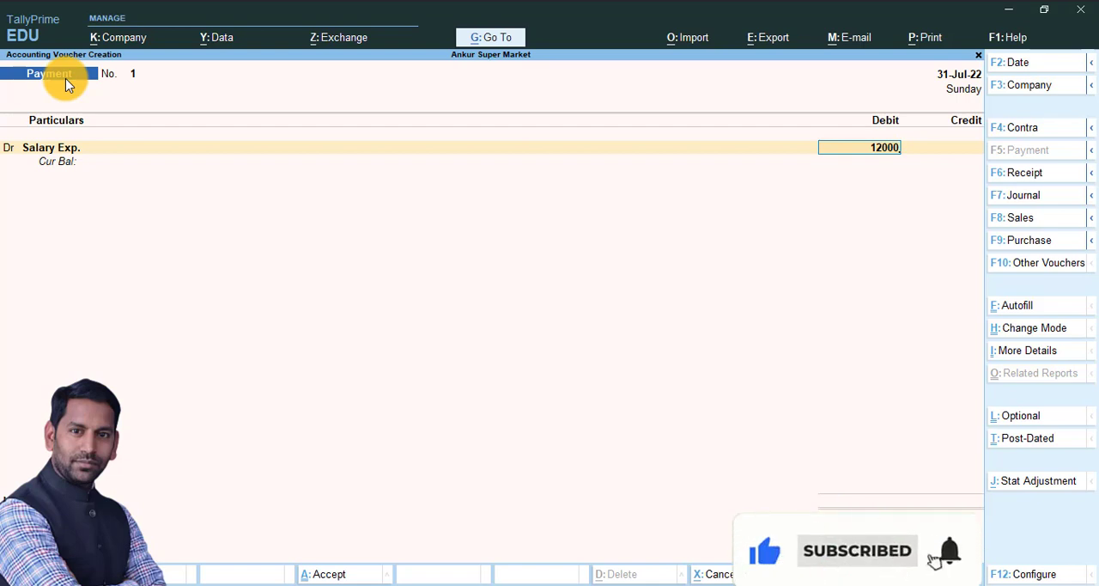
{"action": "key", "text": "Return"}
Step: Credit the Cash ledger against the salary entry and discard the payment voucher without saving it
{"action": "type", "text": "Cas"}
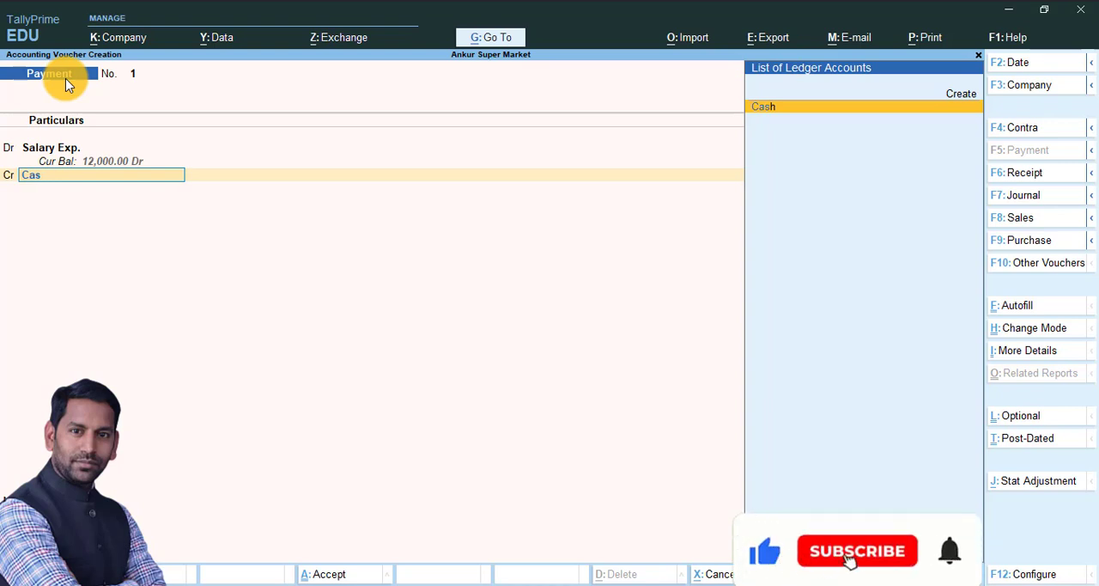
{"action": "key", "text": "Return"}
{"action": "key", "text": "ctrl+a"}
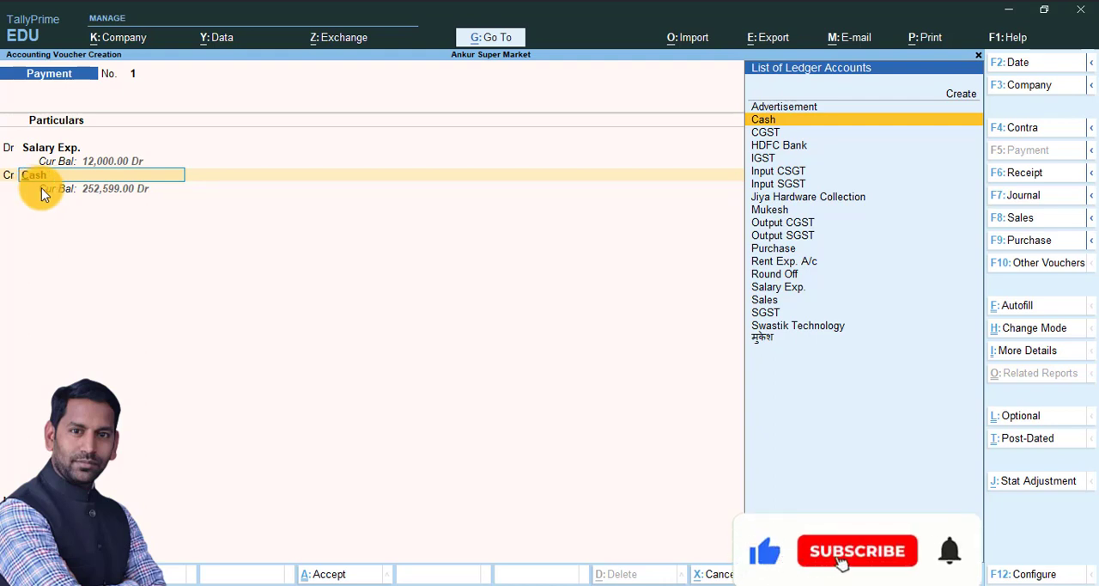
{"action": "key", "text": "Return"}
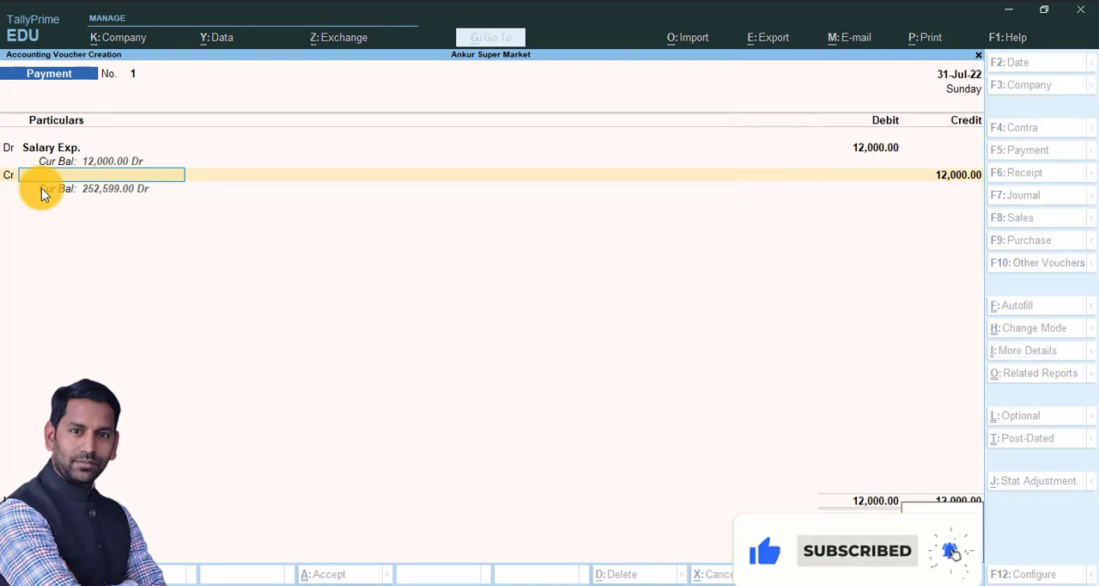
{"action": "key", "text": "Escape"}
{"action": "key", "text": "Return"}
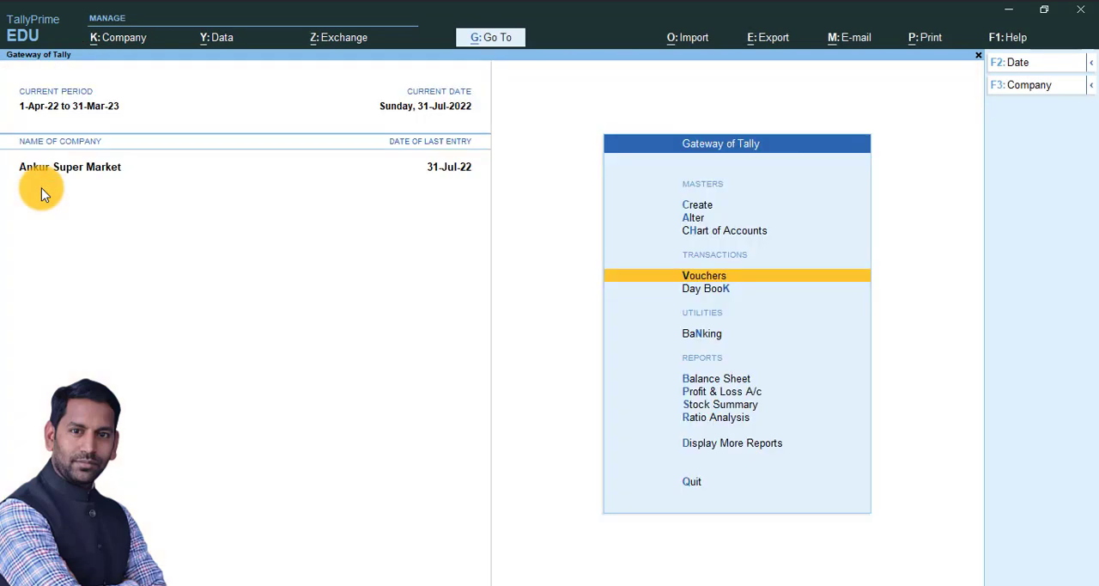
Step: Open the Payment voucher type for alteration
{"action": "key", "text": "Up"}
{"action": "key", "text": "Up"}
{"action": "key", "text": "Return"}
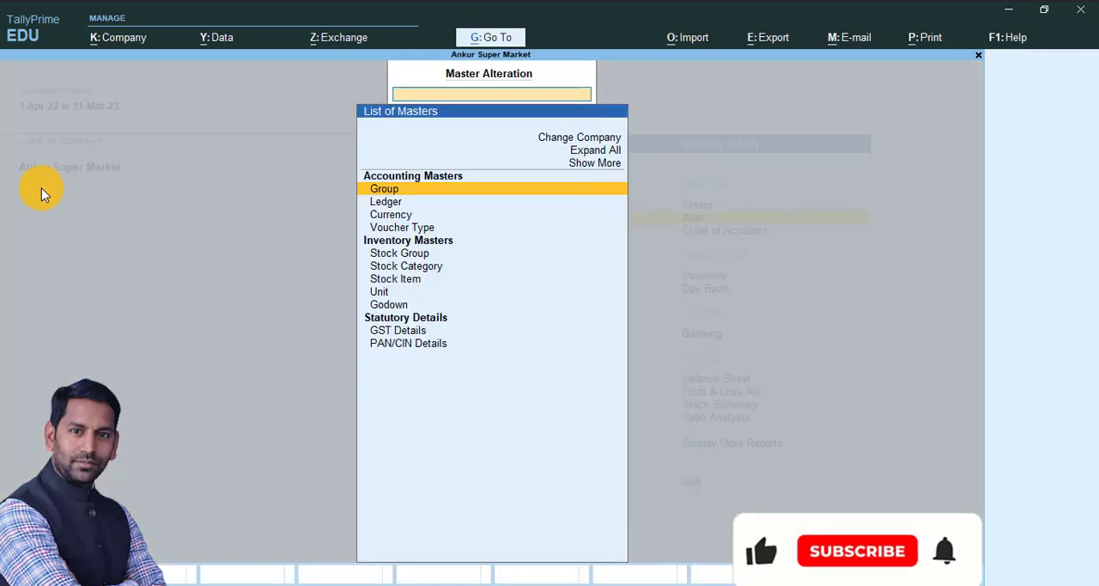
{"action": "key", "text": "Down"}
{"action": "key", "text": "Down"}
{"action": "key", "text": "Down"}
{"action": "key", "text": "Return"}
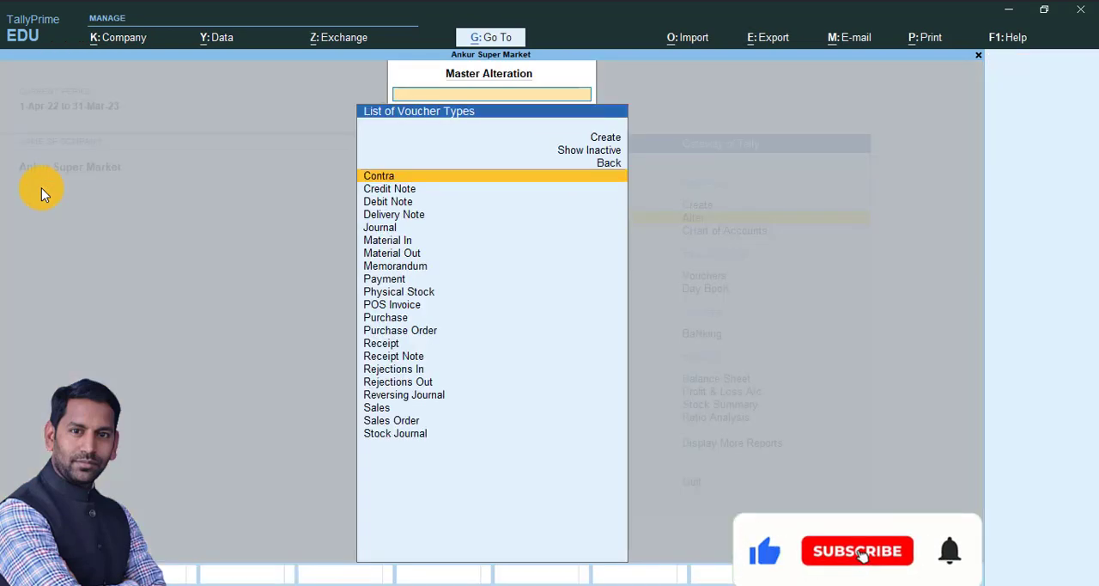
{"action": "type", "text": "P"}
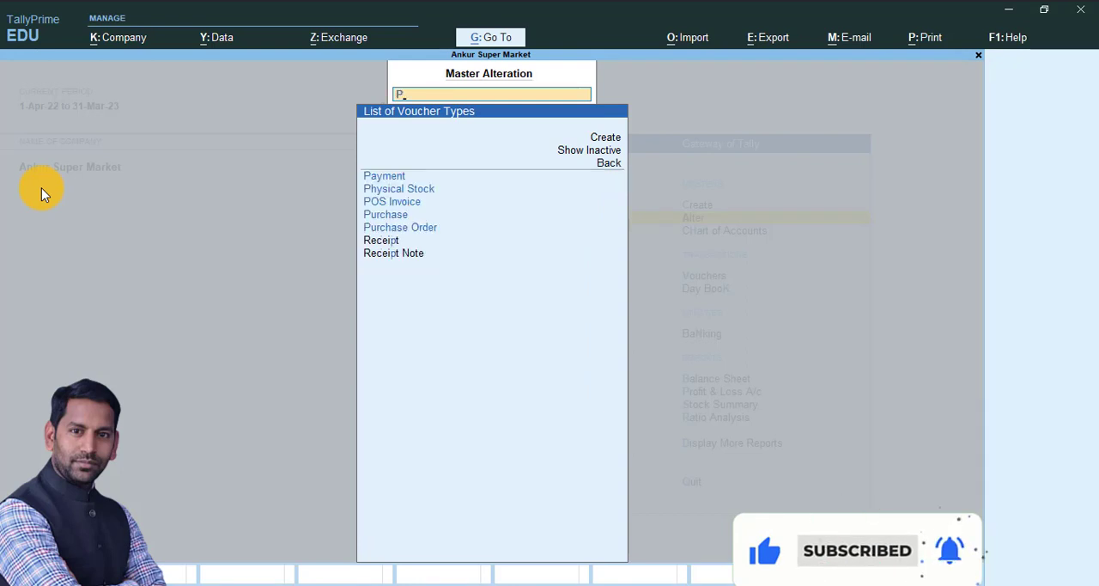
{"action": "type", "text": "ay"}
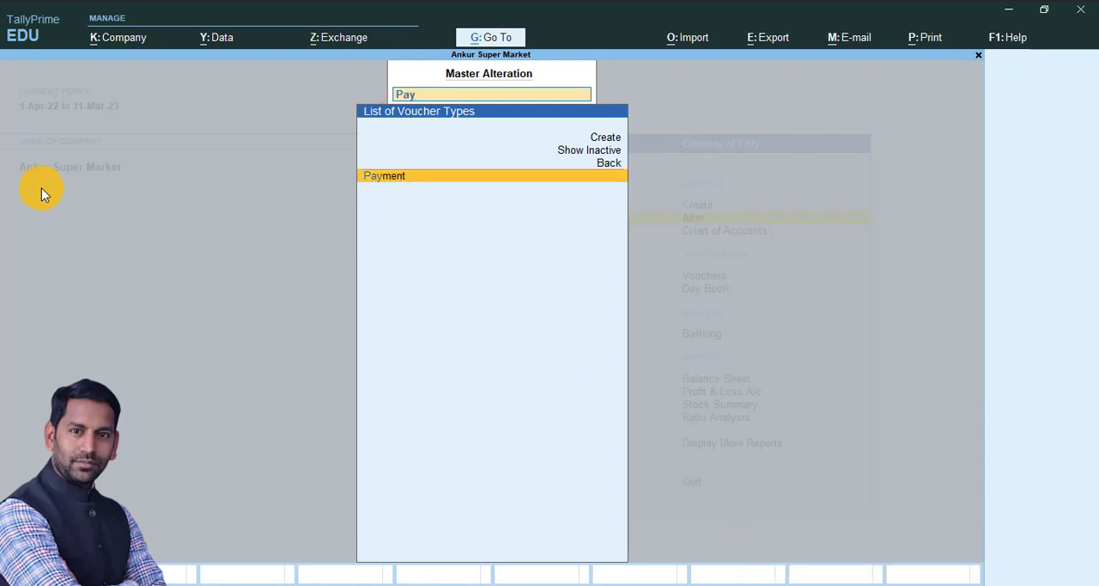
{"action": "key", "text": "Return"}
Step: Add a voucher class named Cash to the Payment voucher type, keeping its general and printing settings
{"action": "key", "text": "Return"}
{"action": "key", "text": "Return"}
{"action": "key", "text": "Return"}
{"action": "key", "text": "Return"}
{"action": "key", "text": "Return"}
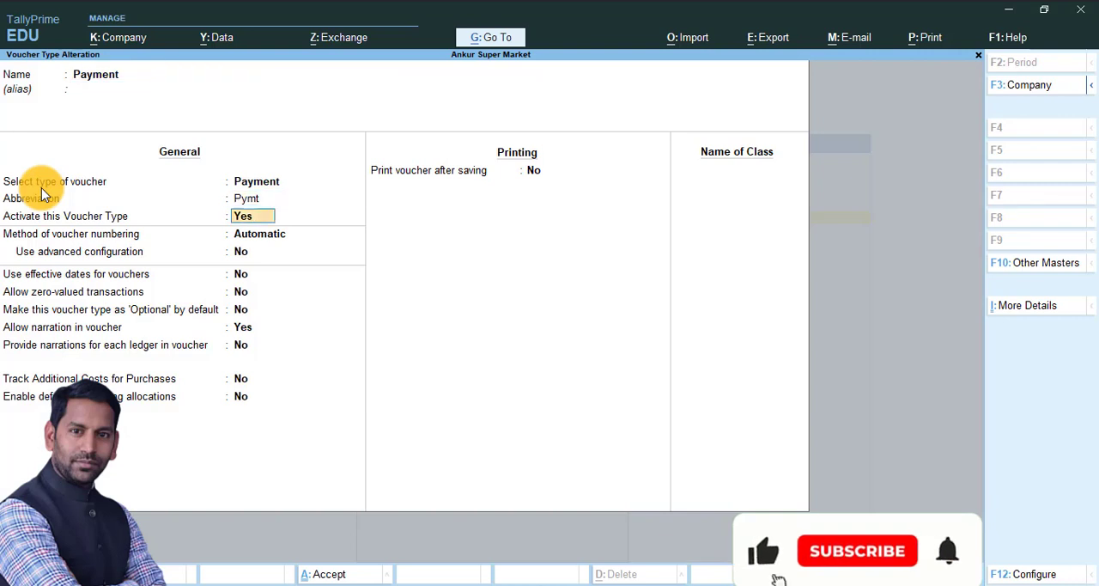
{"action": "key", "text": "Return"}
{"action": "key", "text": "Return"}
{"action": "key", "text": "Return"}
{"action": "key", "text": "Return"}
{"action": "key", "text": "Return"}
{"action": "key", "text": "Return"}
{"action": "key", "text": "Return"}
{"action": "key", "text": "Return"}
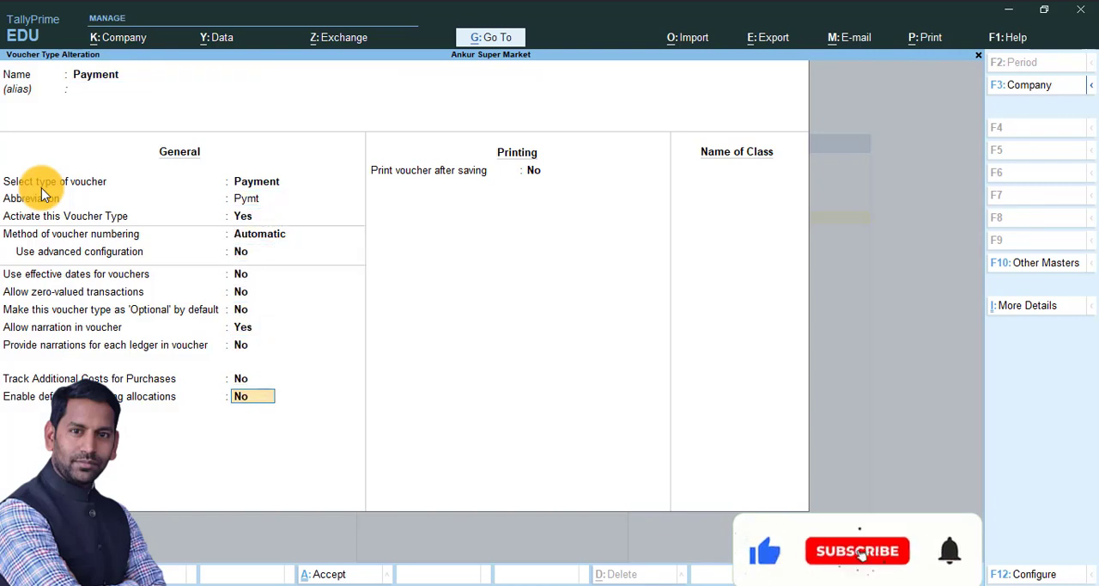
{"action": "key", "text": "Return"}
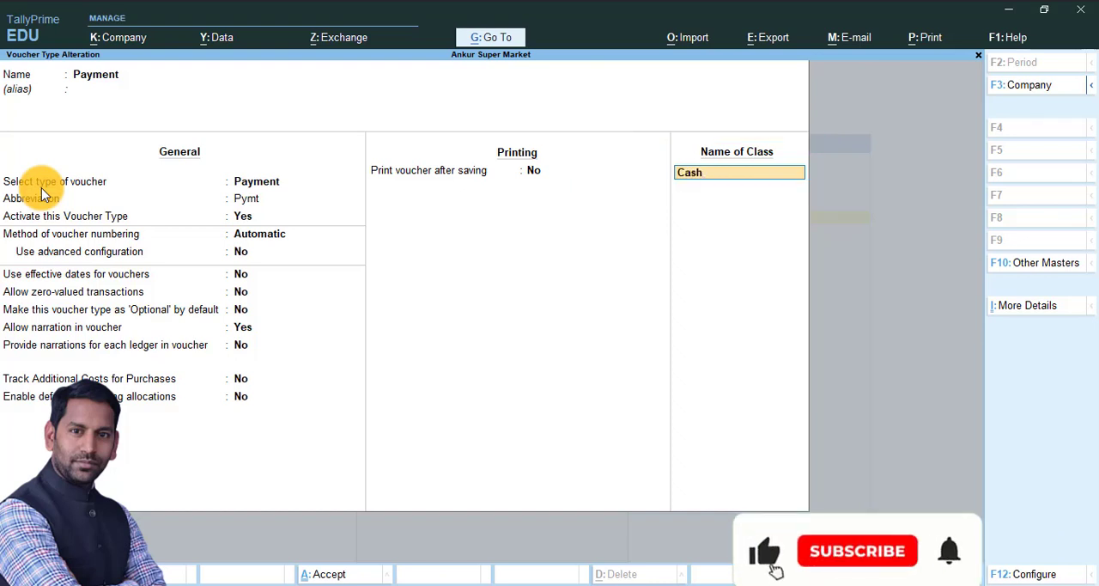
{"action": "key", "text": "Return"}
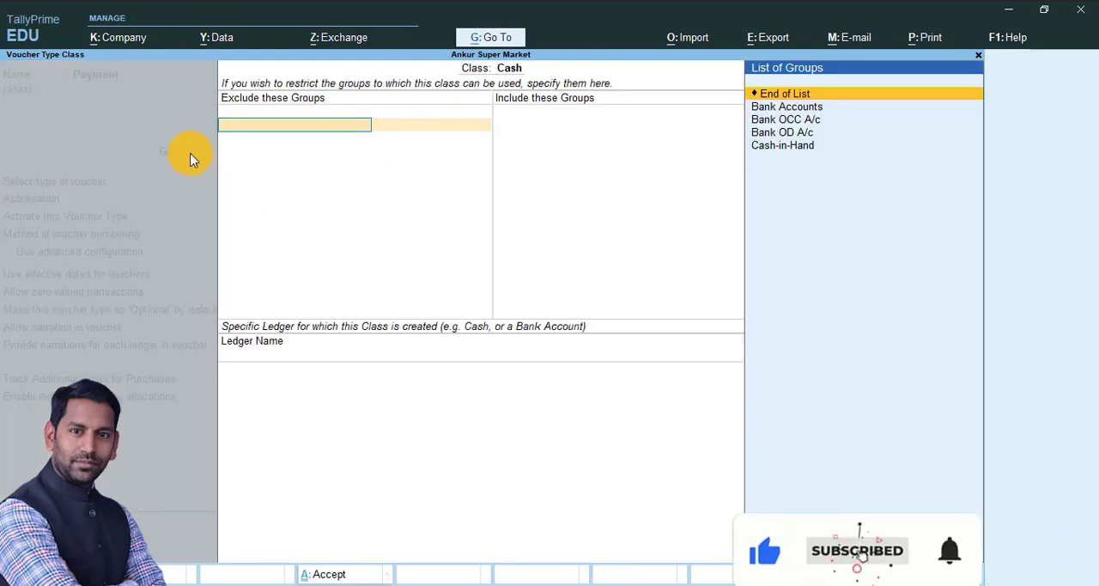
Step: Restrict the Cash class to the Cash-in-Hand group, exclude no groups, and assign Cash as its specific ledger
{"action": "key", "text": "Return"}
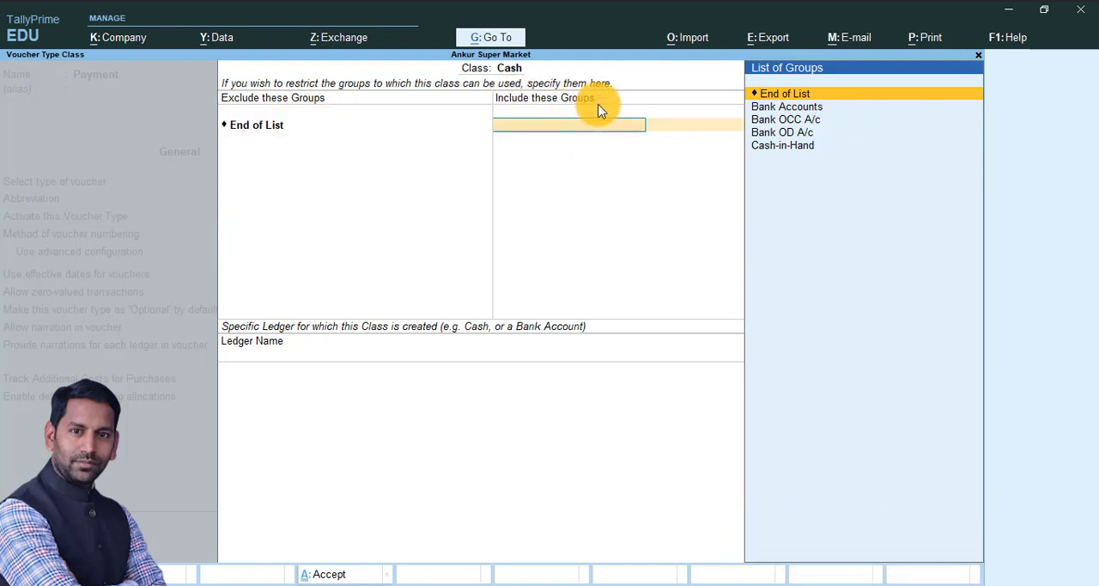
{"action": "key", "text": "Down"}
{"action": "key", "text": "Down"}
{"action": "key", "text": "Down"}
{"action": "key", "text": "Down"}
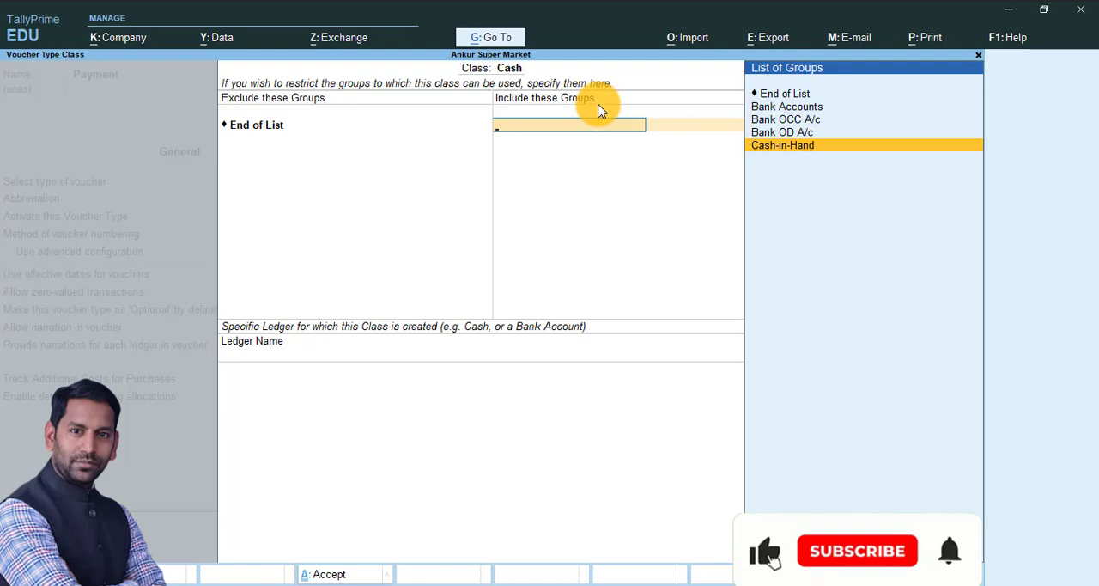
{"action": "key", "text": "Return"}
{"action": "key", "text": "Return"}
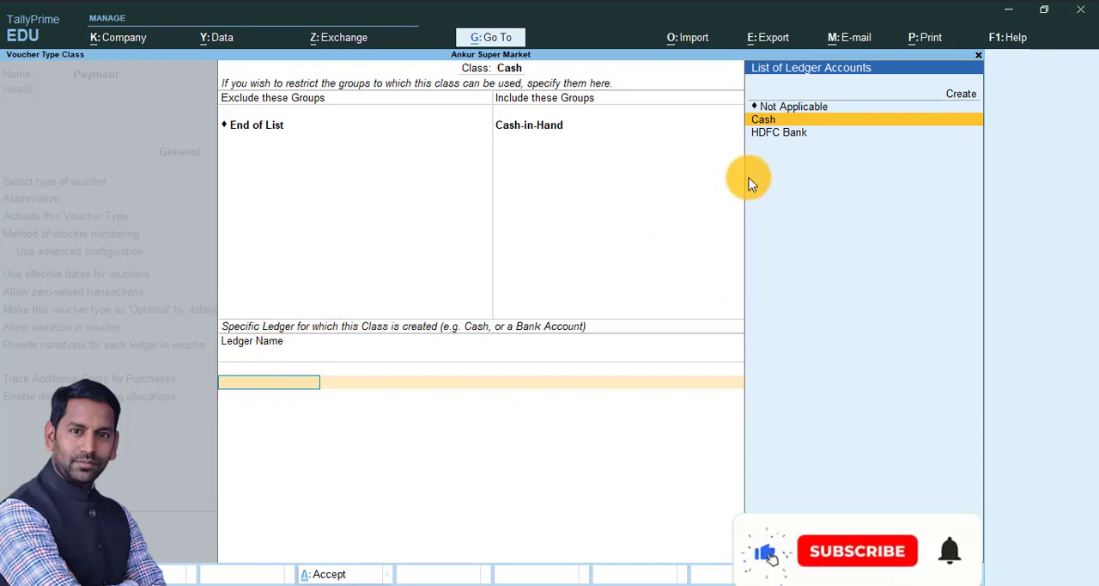
{"action": "key", "text": "Return"}
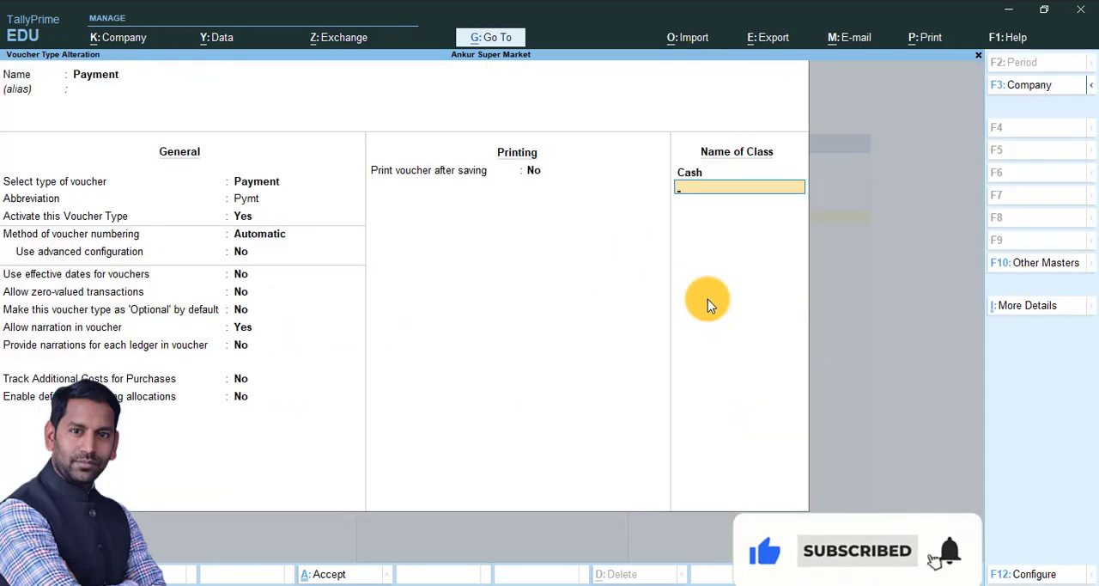
Step: Add a second class named Bank that includes the Bank Accounts group and uses HDFC Bank as its ledger
{"action": "type", "text": "Bank"}
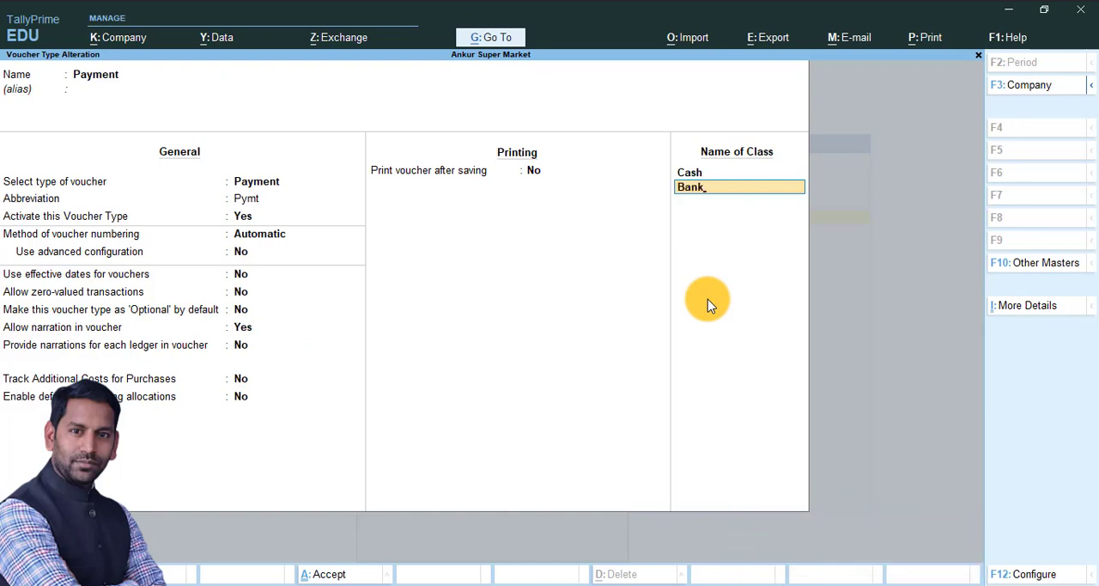
{"action": "key", "text": "Return"}
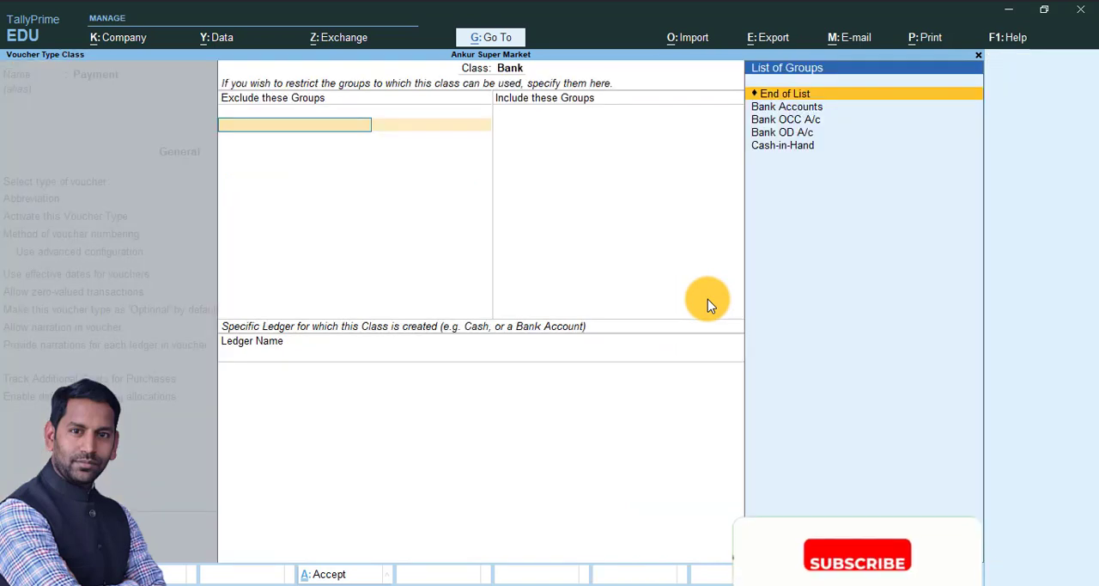
{"action": "key", "text": "Return"}
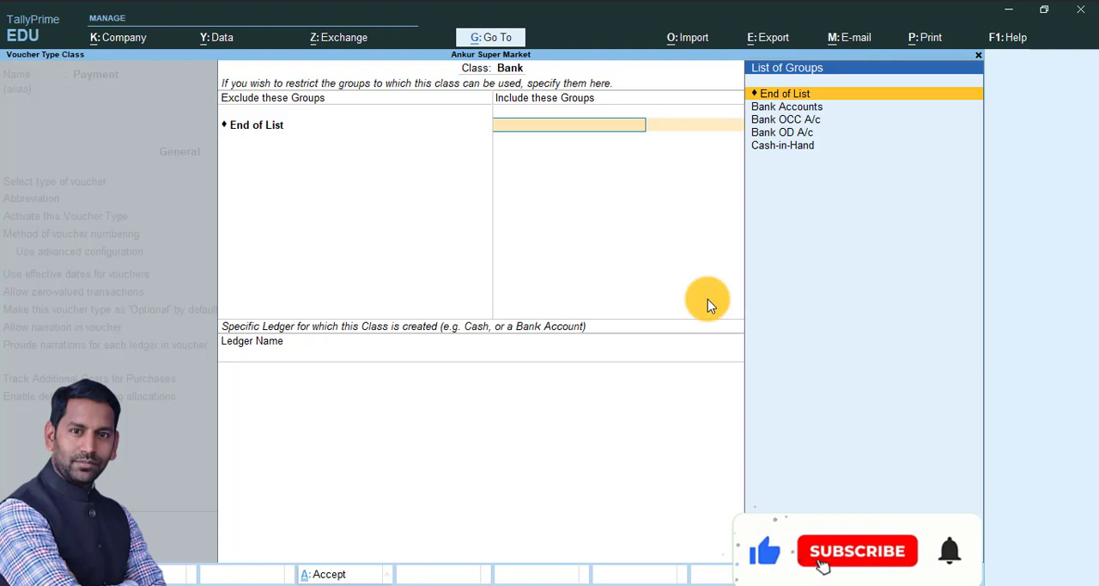
{"action": "key", "text": "Down"}
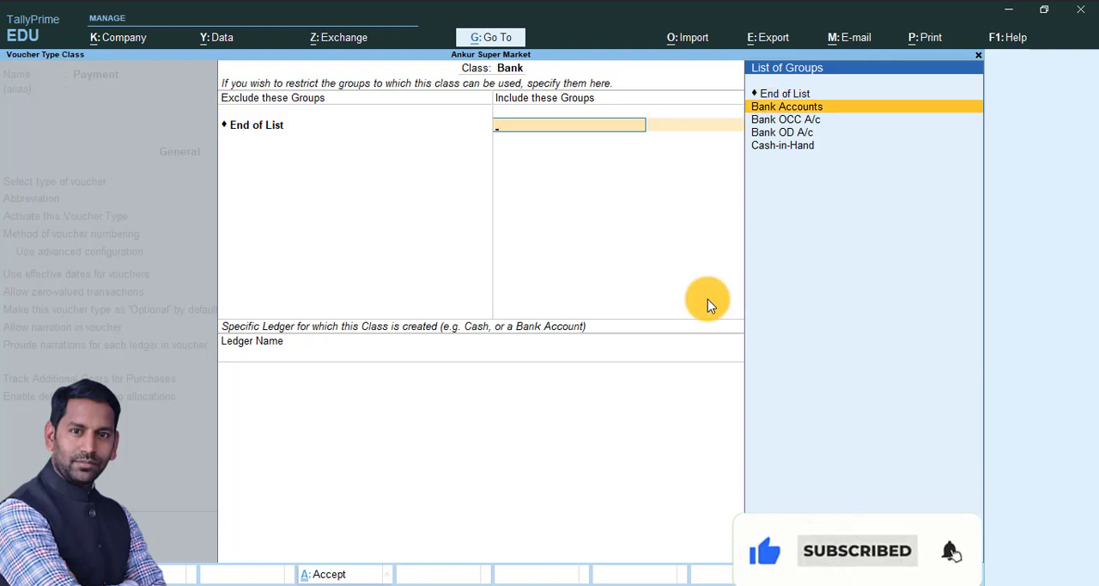
{"action": "key", "text": "Return"}
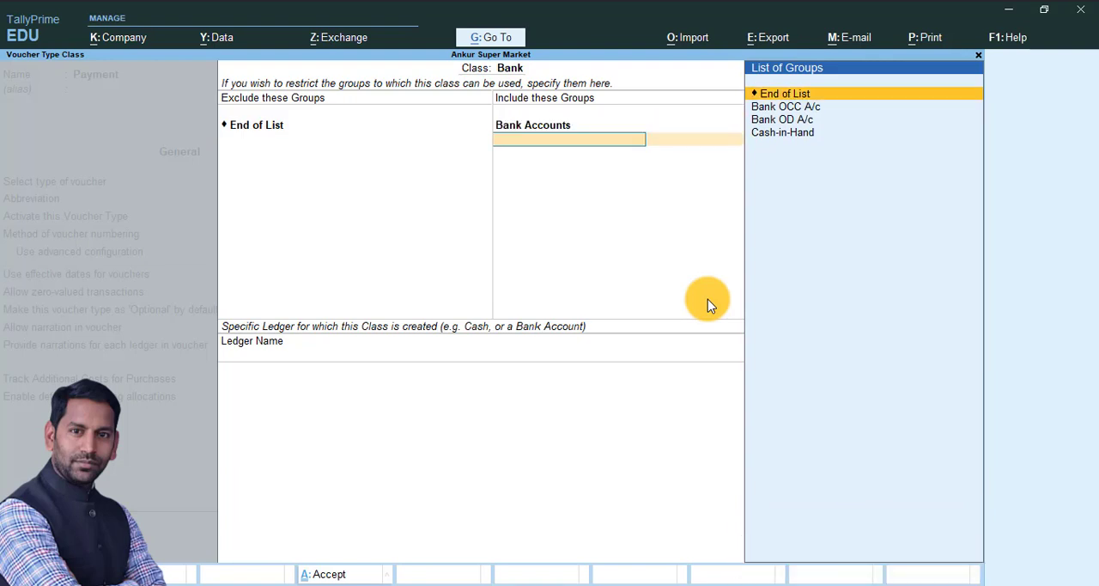
{"action": "key", "text": "Return"}
{"action": "key", "text": "Down"}
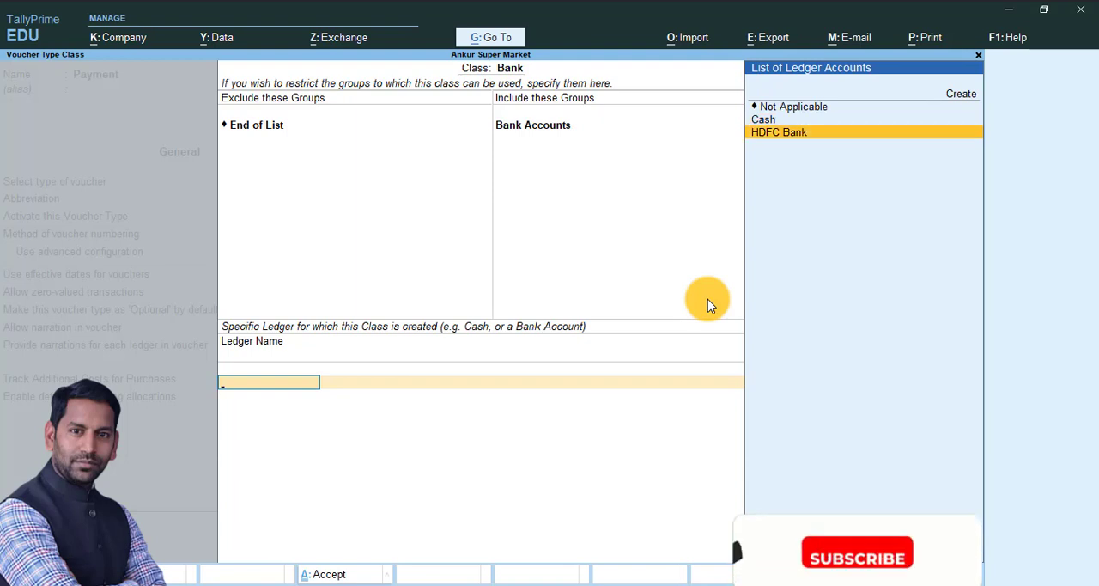
{"action": "key", "text": "Return"}
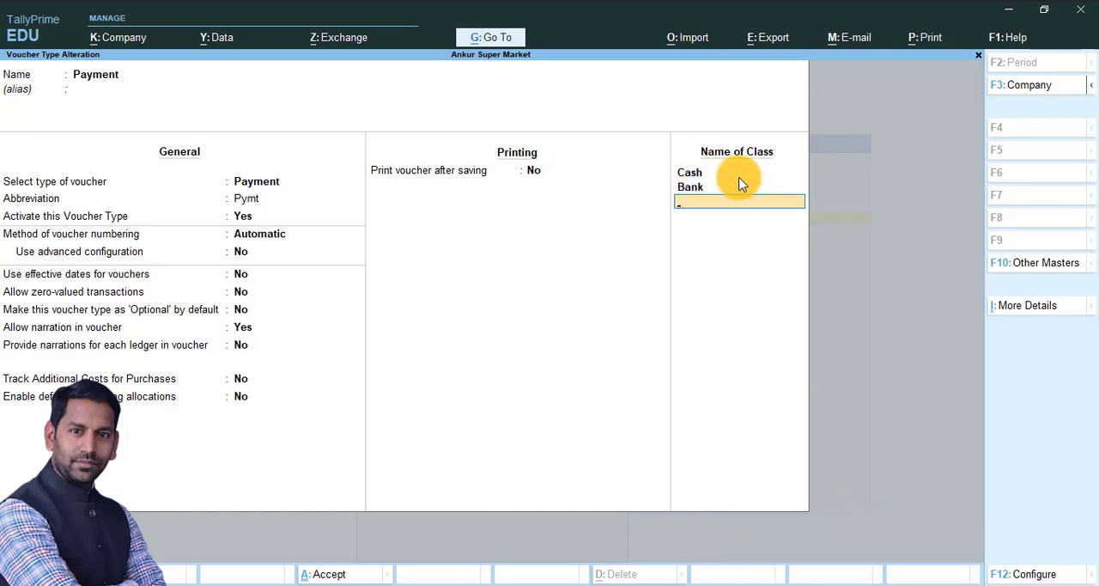
Step: Save the altered Payment voucher type and leave its alteration screen
{"action": "key", "text": "Escape"}
{"action": "key", "text": "Escape"}
{"action": "key", "text": "Escape"}
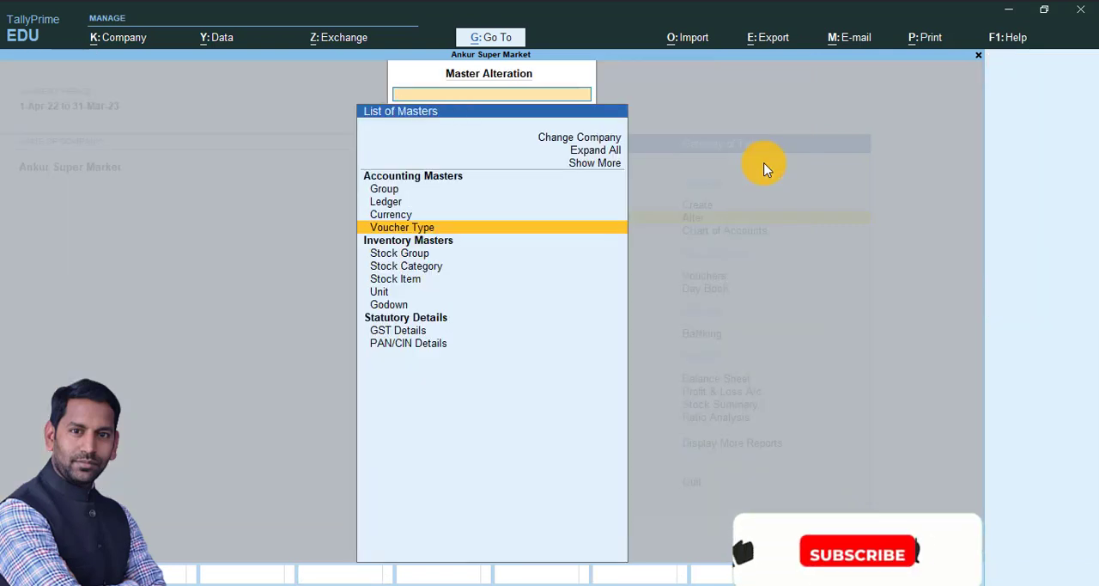
Step: Open voucher entry for a Payment voucher with its class set to Not Applicable
{"action": "key", "text": "Down"}
{"action": "key", "text": "Down"}
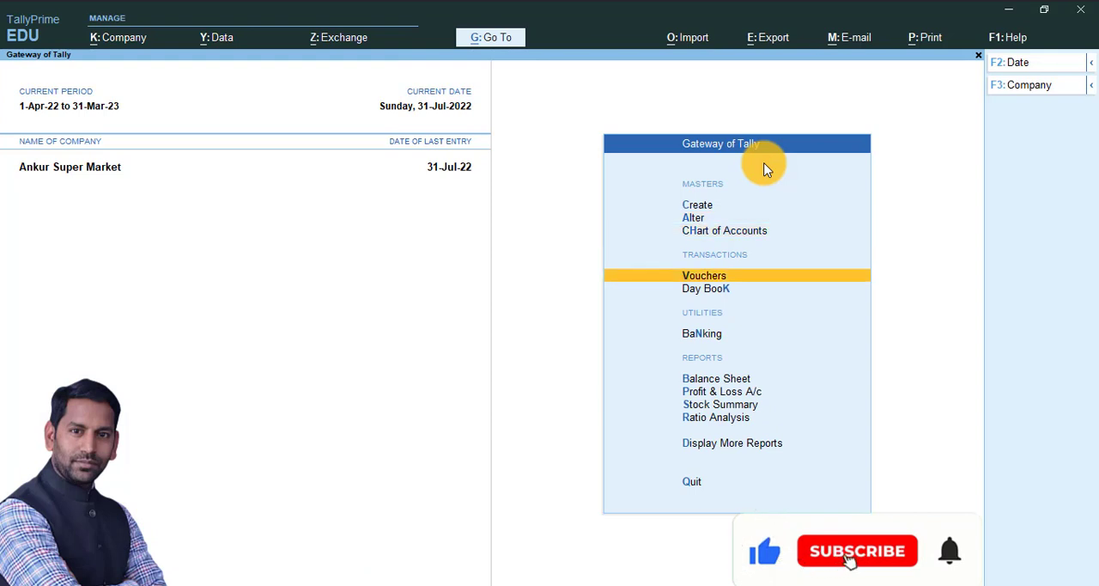
{"action": "key", "text": "Return"}
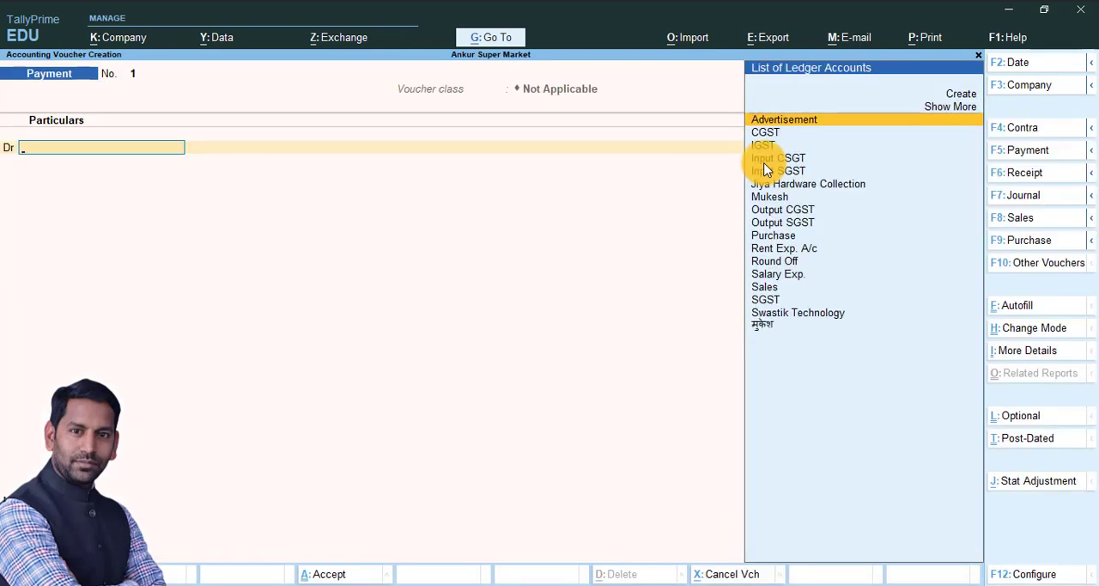
{"action": "key", "text": "F5"}
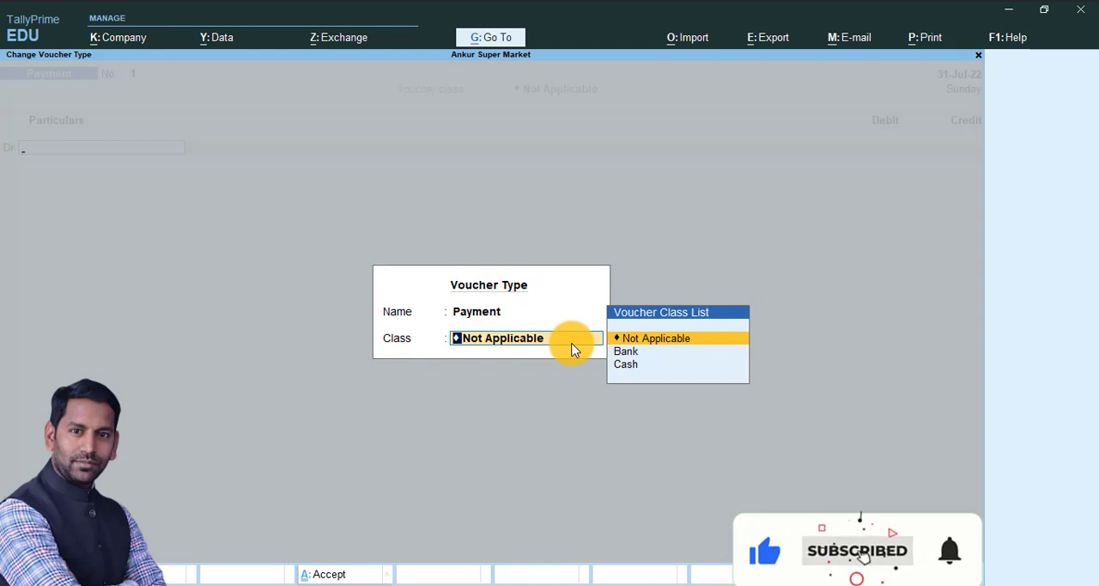
{"action": "key", "text": "Return"}
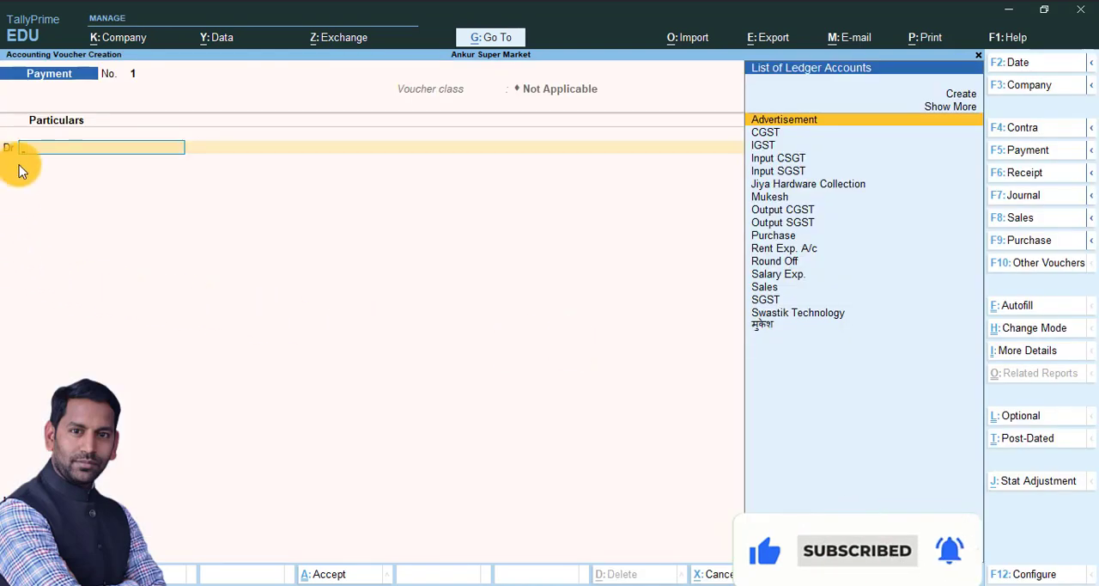
Step: Debit the Salary Exp. ledger with 12,000 in the payment voucher that has no class
{"action": "type", "text": "Sal"}
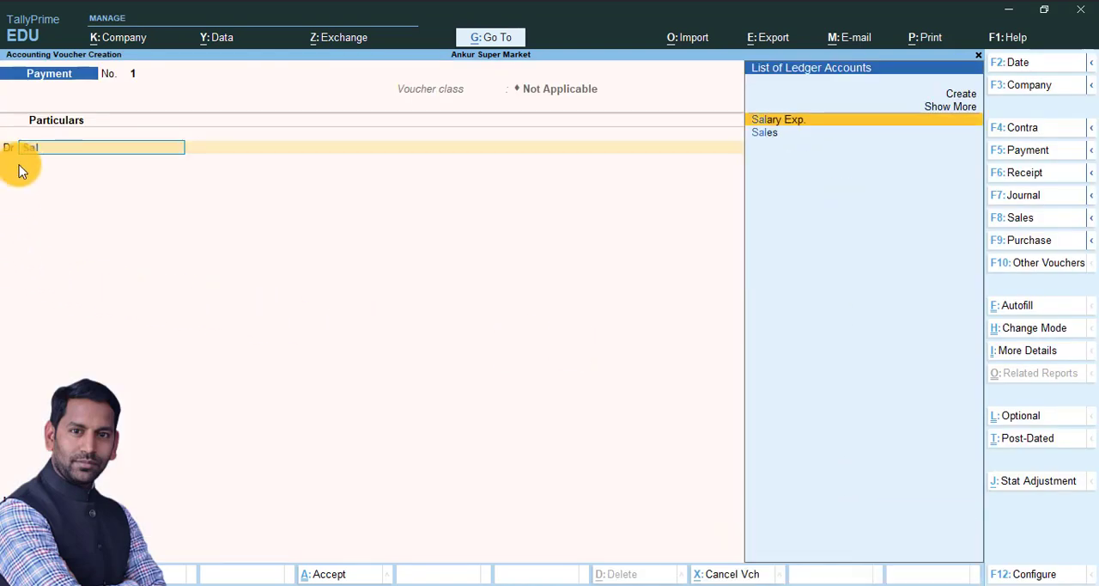
{"action": "key", "text": "Return"}
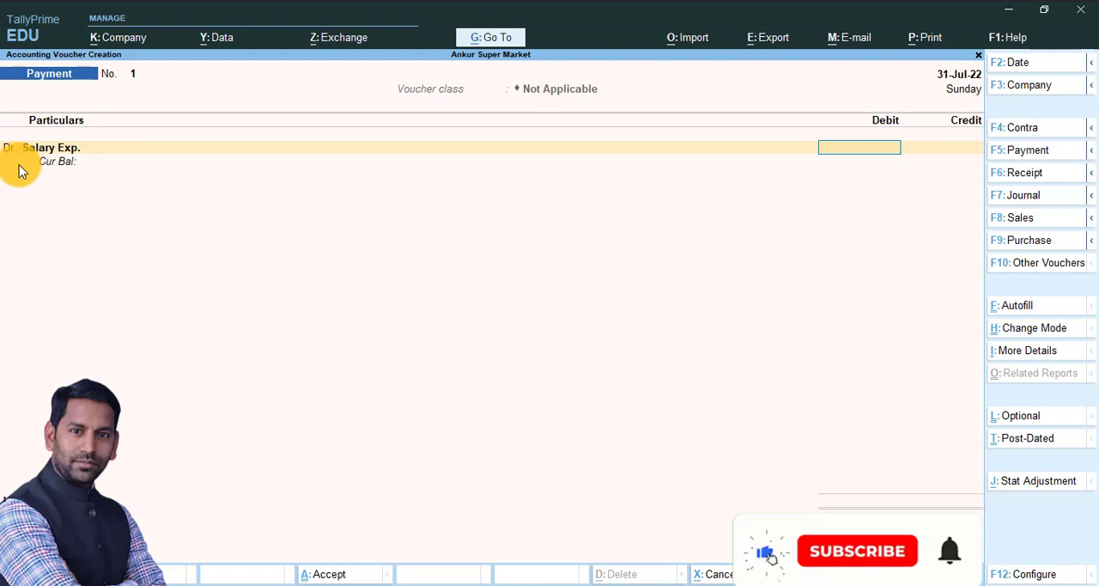
{"action": "type", "text": "12000"}
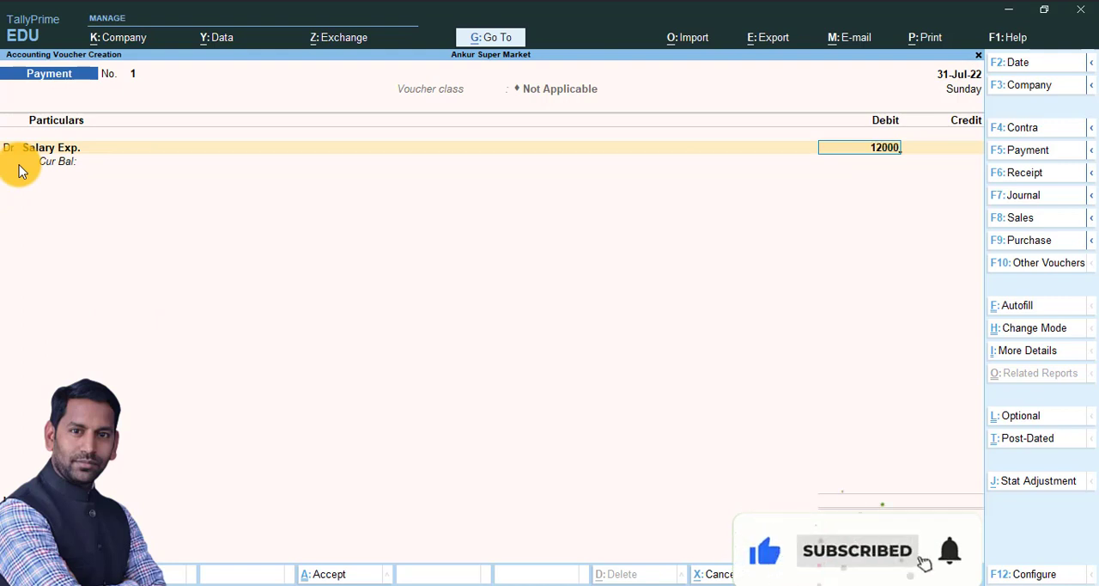
{"action": "key", "text": "Return"}
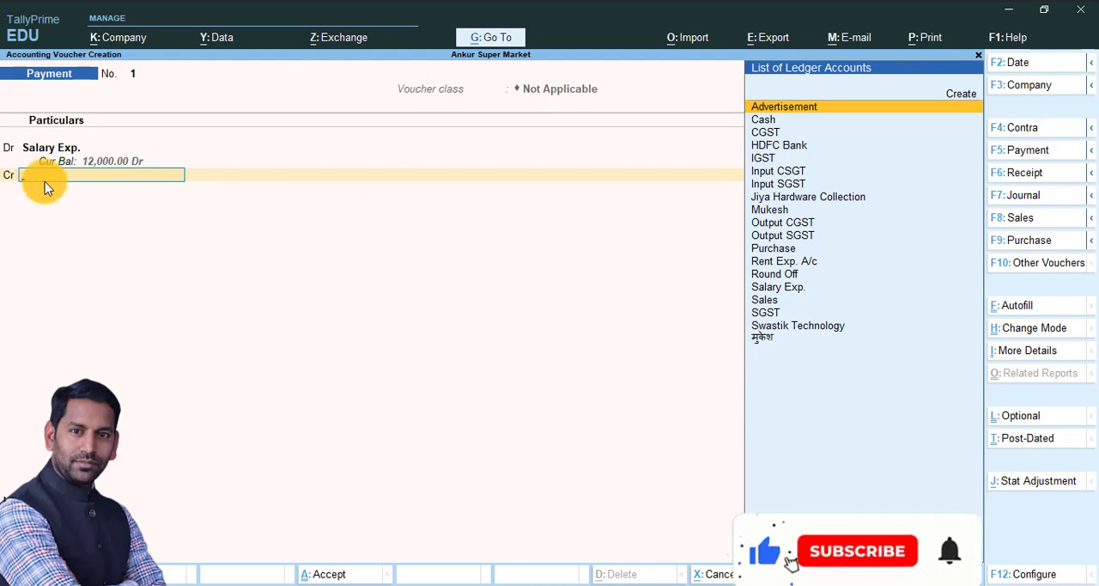
Step: Switch the payment voucher to the Cash voucher class
{"action": "key", "text": "F5"}
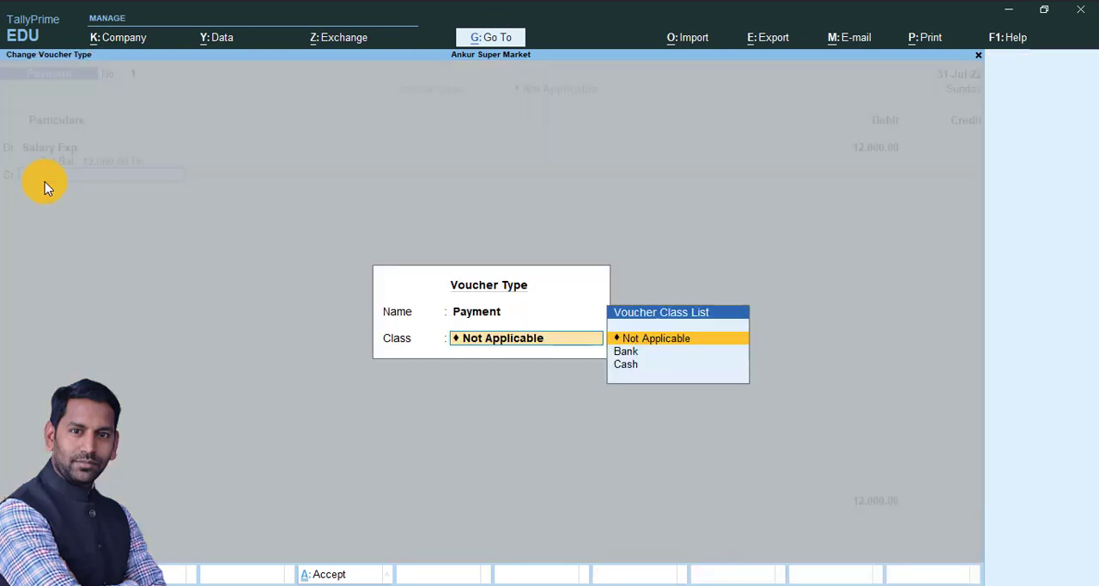
{"action": "key", "text": "Down"}
{"action": "key", "text": "Down"}
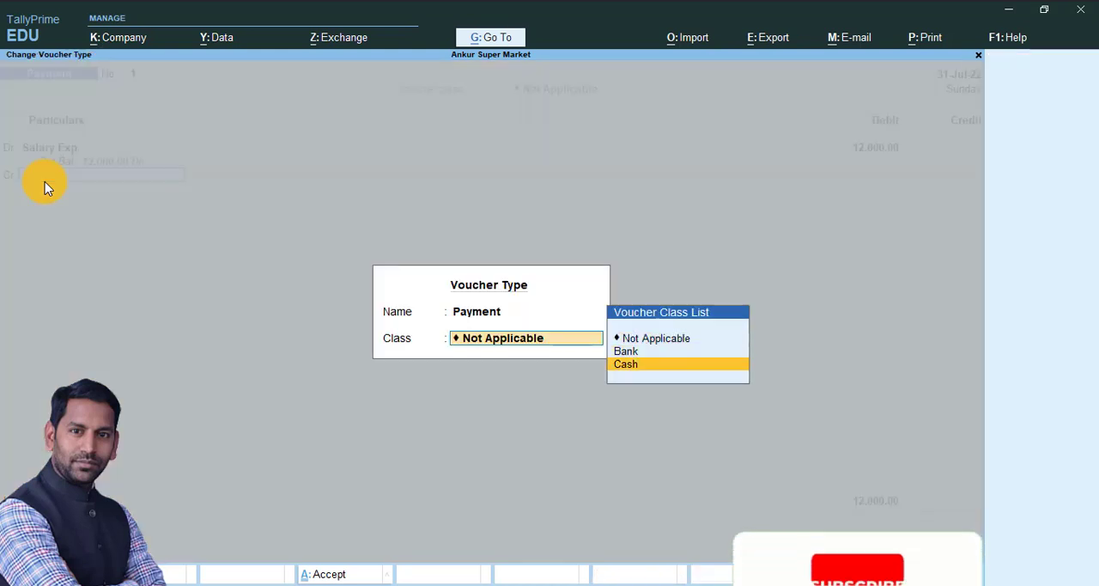
{"action": "key", "text": "Return"}
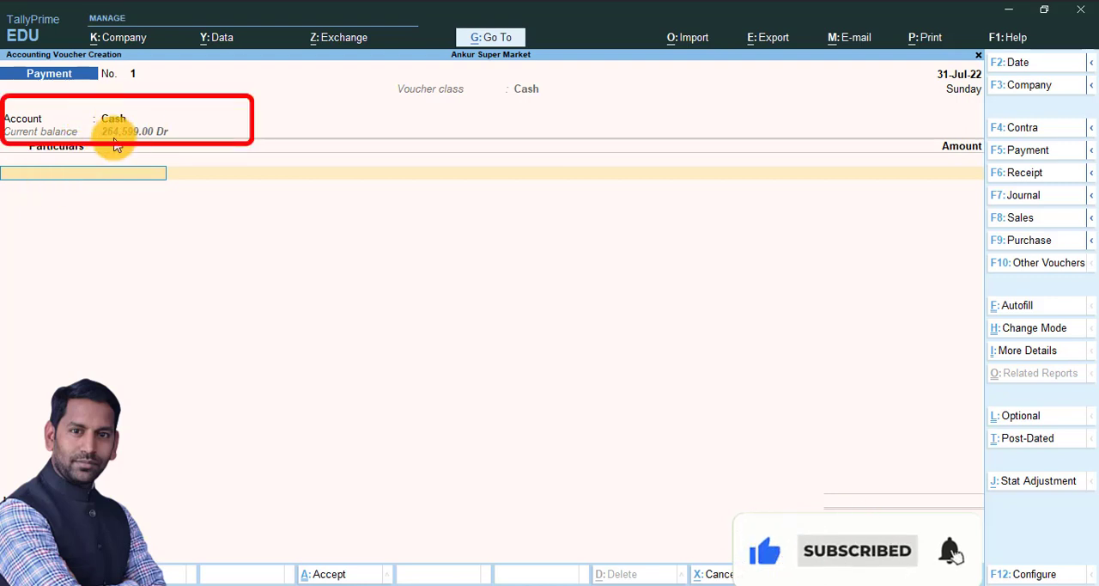
Step: Enter Salary Exp. for 10,000 in the Cash-class payment voucher, leave the narration blank, and save the voucher
{"action": "type", "text": "Sa"}
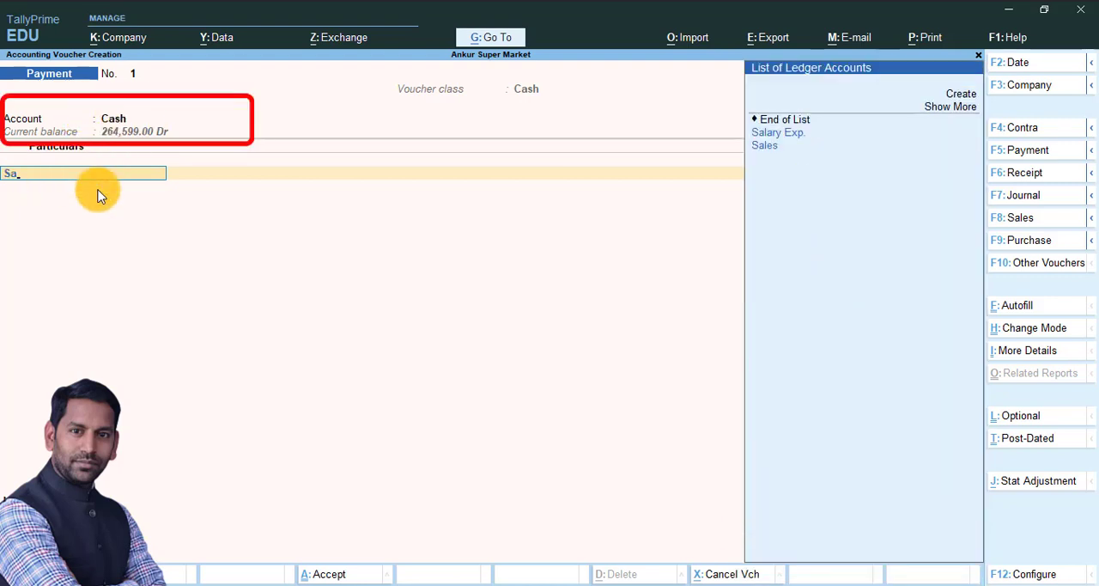
{"action": "key", "text": "Down"}
{"action": "key", "text": "Return"}
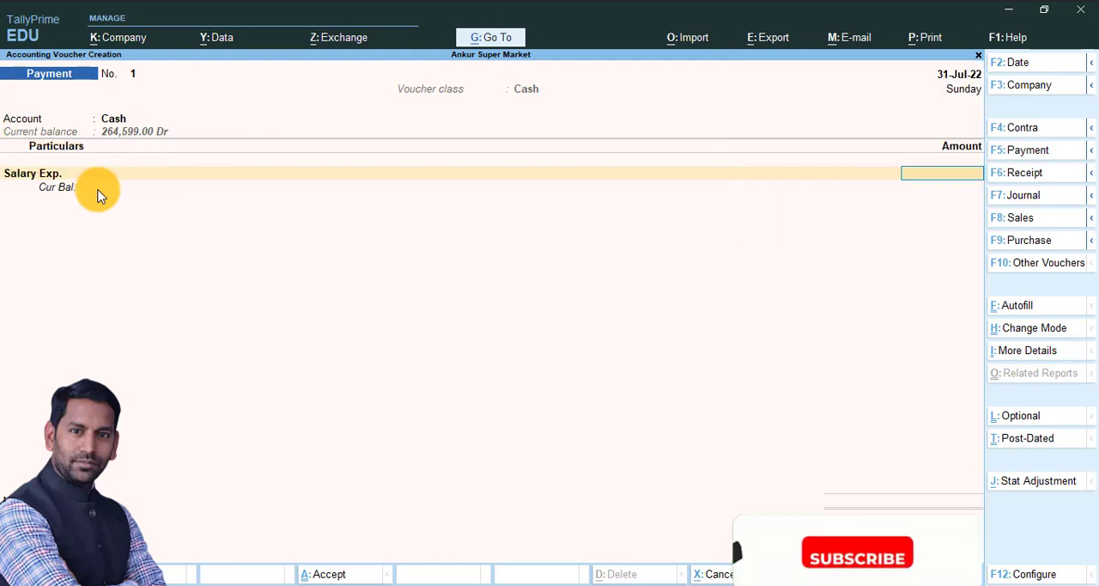
{"action": "type", "text": "10000"}
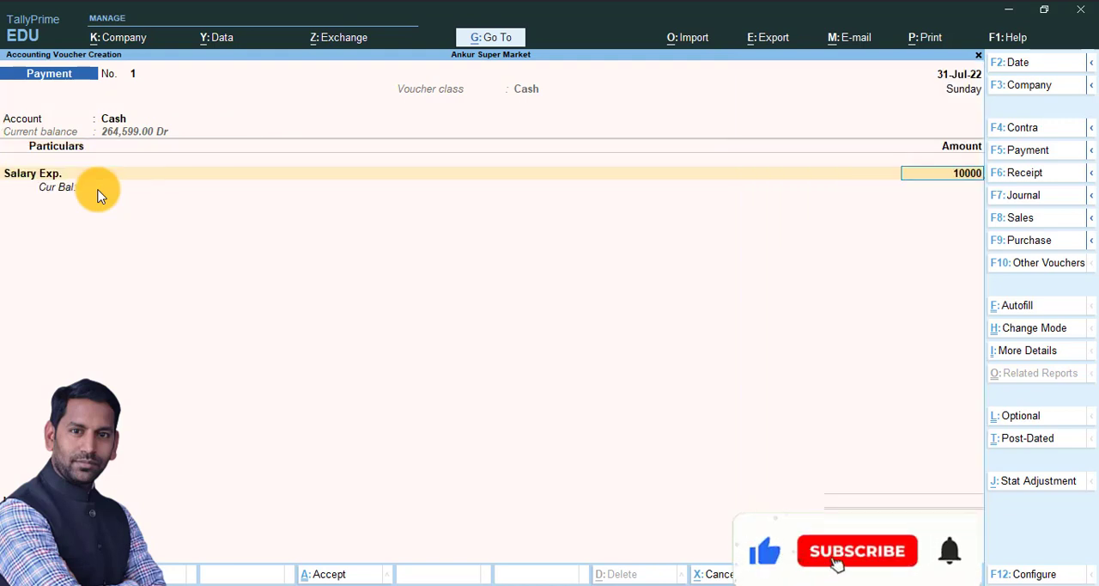
{"action": "key", "text": "Return"}
{"action": "key", "text": "Return"}
{"action": "key", "text": "Return"}
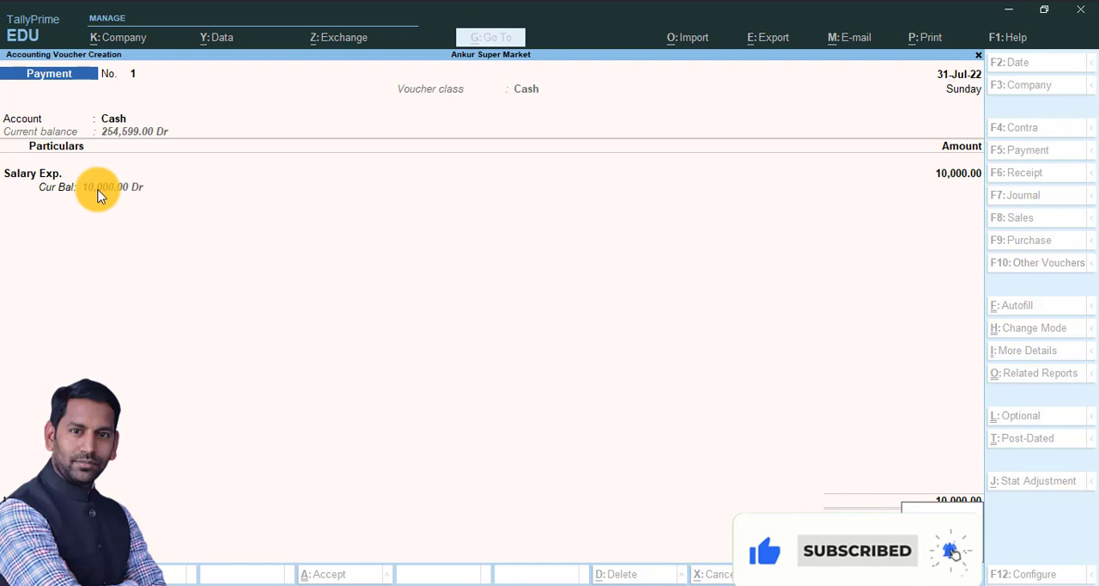
{"action": "key", "text": "Return"}
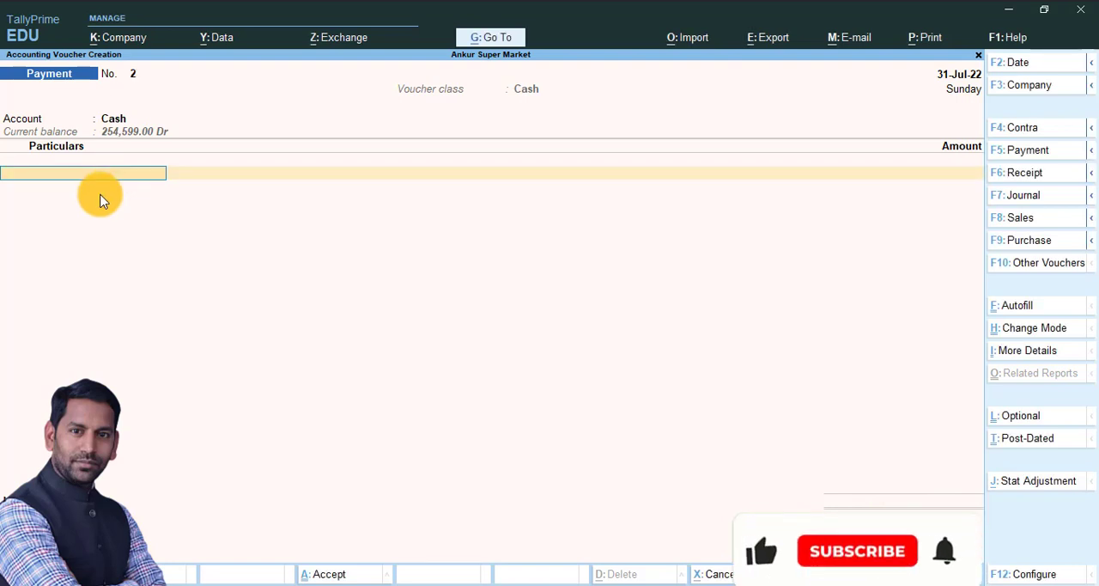
Step: Switch the new payment voucher to the Bank class and enter Rent Exp. A/c for 14,000
{"action": "key", "text": "F5"}
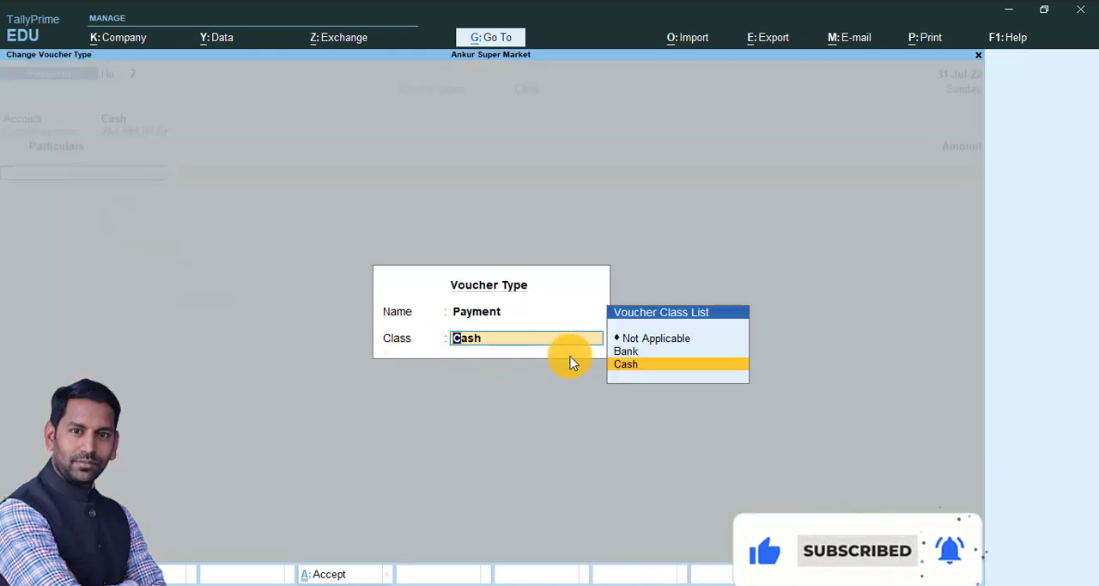
{"action": "left_click", "coordinate": [631, 356]}
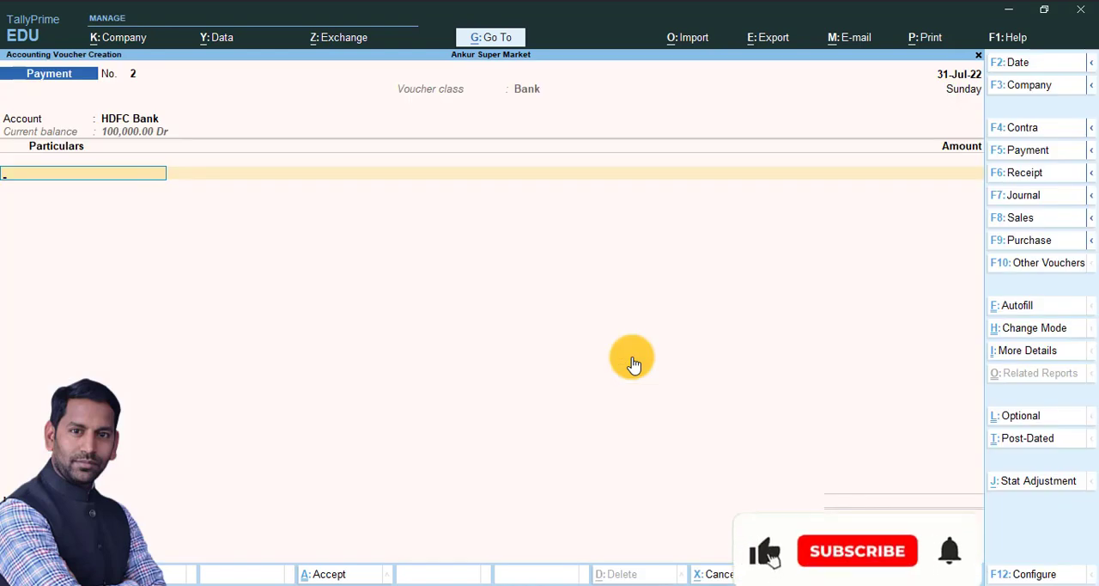
{"action": "type", "text": "Re"}
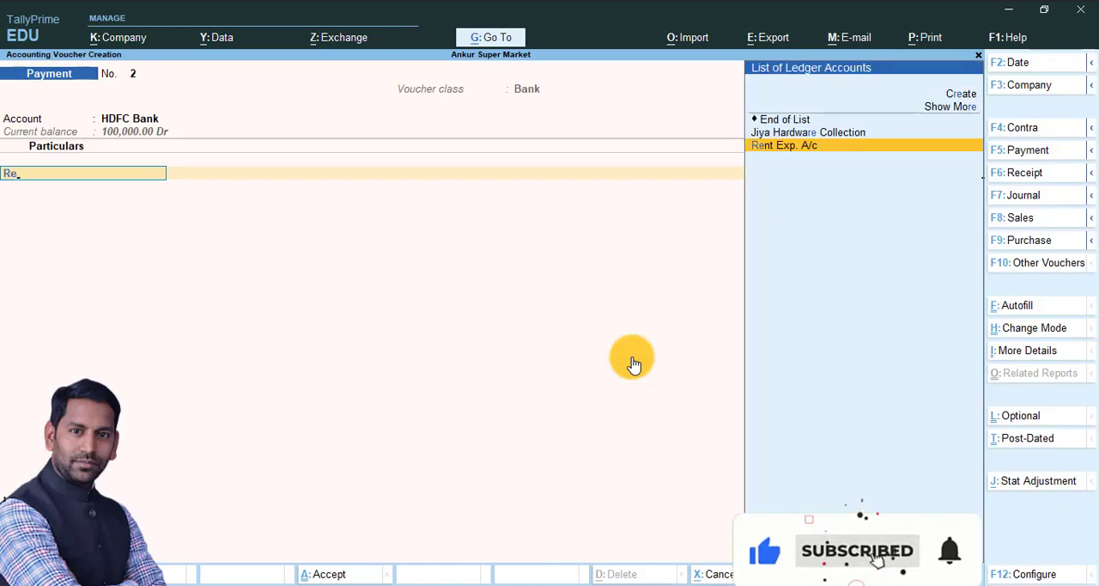
{"action": "key", "text": "Return"}
{"action": "type", "text": "14000"}
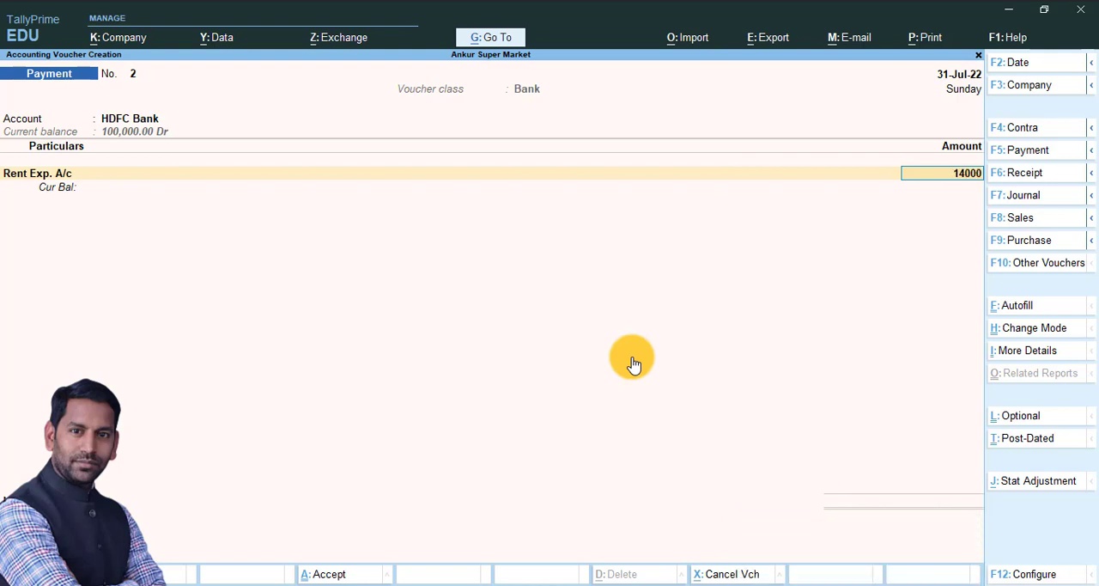
{"action": "key", "text": "Return"}
Step: Allocate the HDFC Bank payment as a Cheque with no cheque range or instrument number and an instrument date of 31.7
{"action": "key", "text": "Return"}
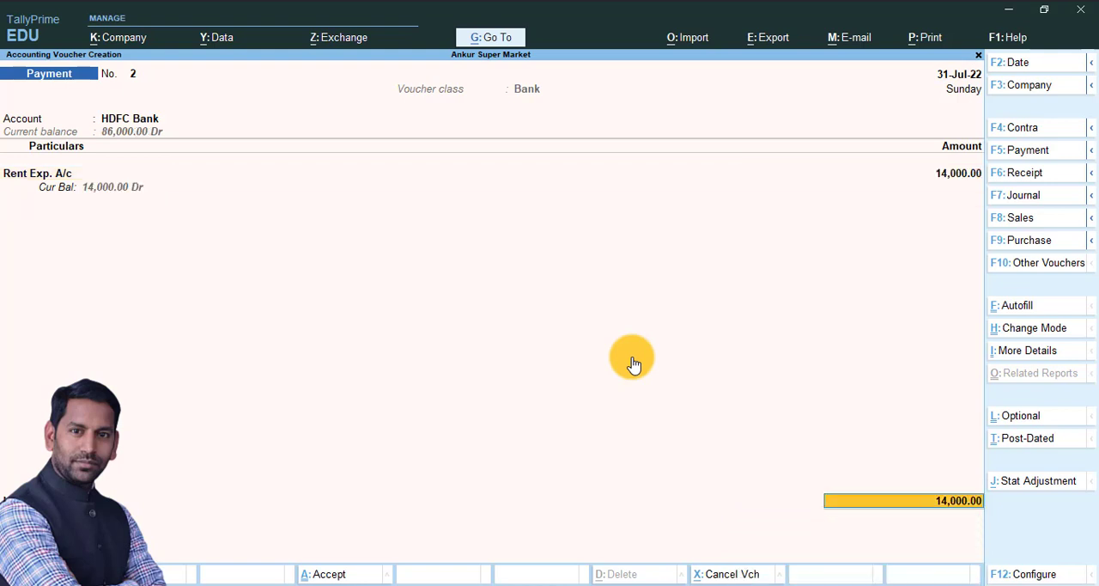
{"action": "key", "text": "Return"}
{"action": "key", "text": "Return"}
{"action": "key", "text": "Return"}
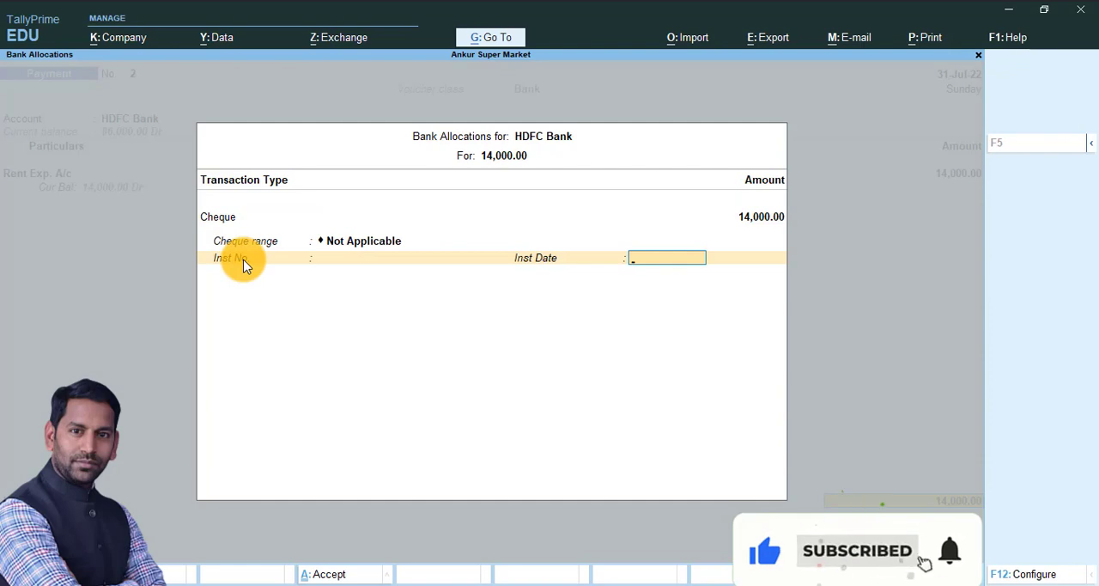
{"action": "type", "text": "3"}
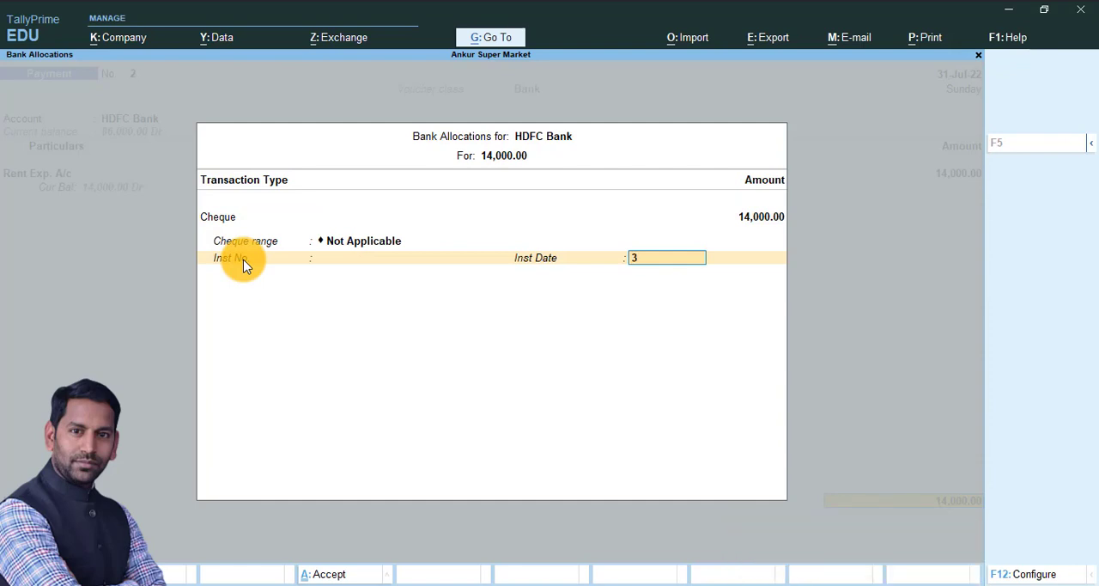
{"action": "type", "text": "1.7"}
{"action": "key", "text": "Return"}
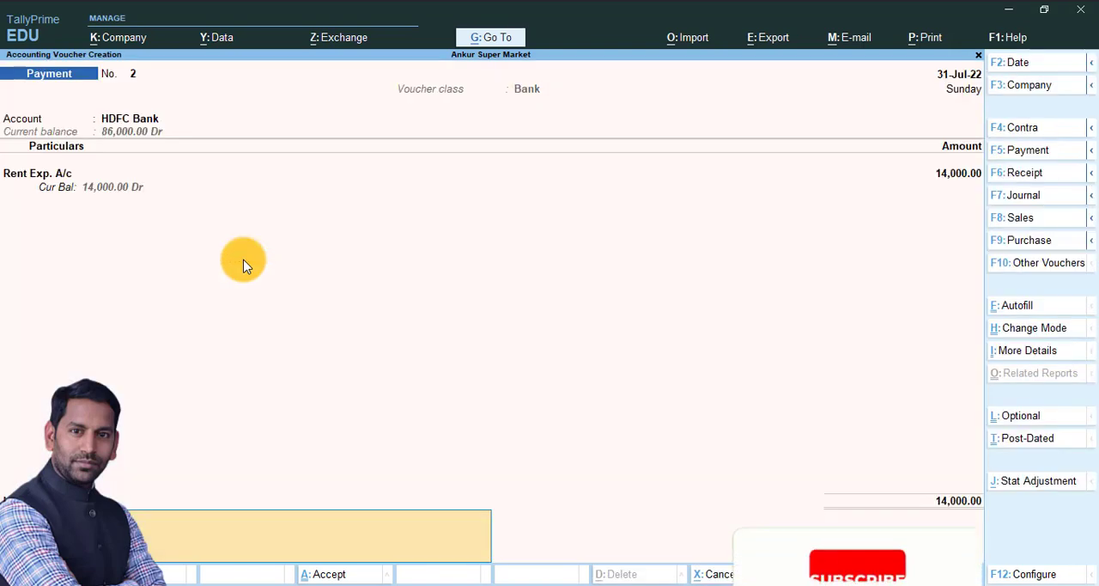